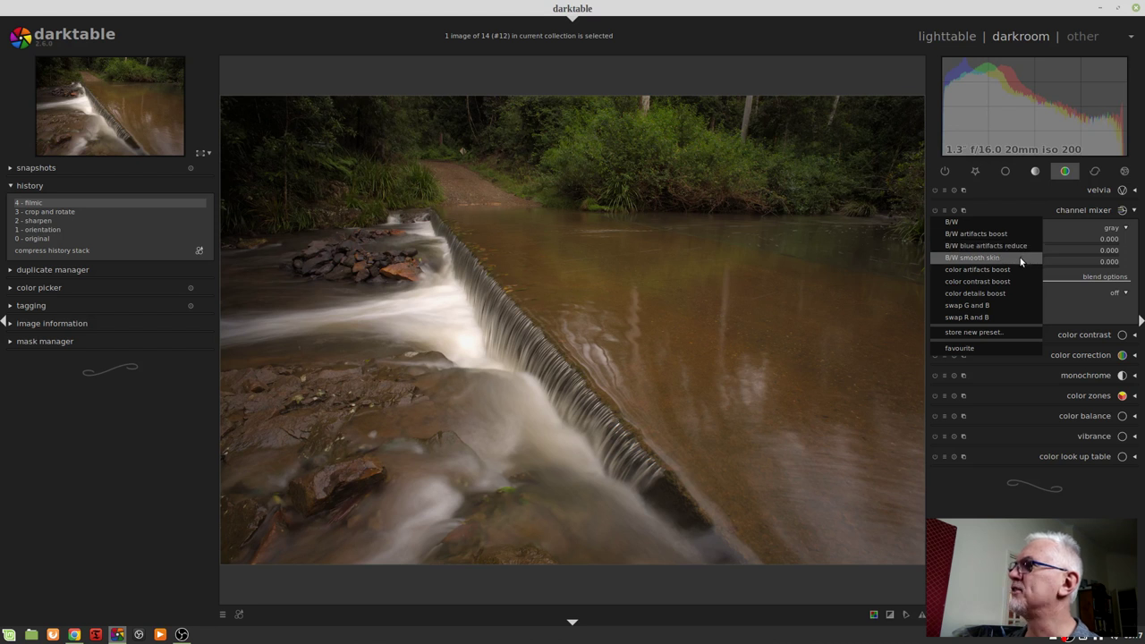
# Step: Apply the channel mixer's B/W preset and review the channel values of its destinations, ending on gray
pyautogui.click(975, 222)
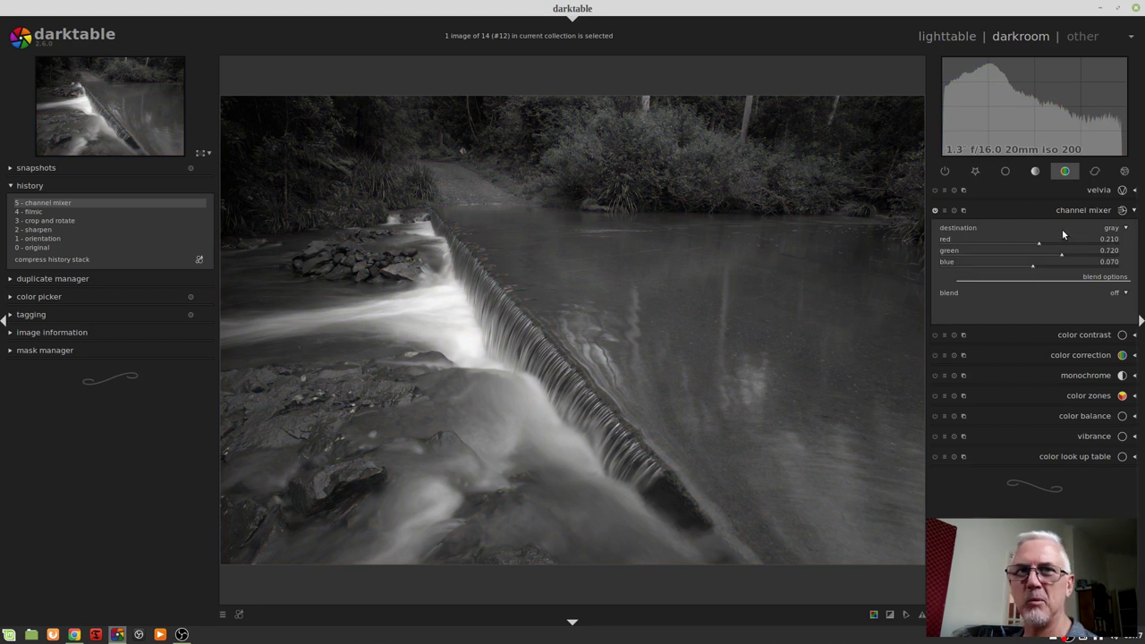
pyautogui.click(1111, 228)
pyautogui.click(1112, 232)
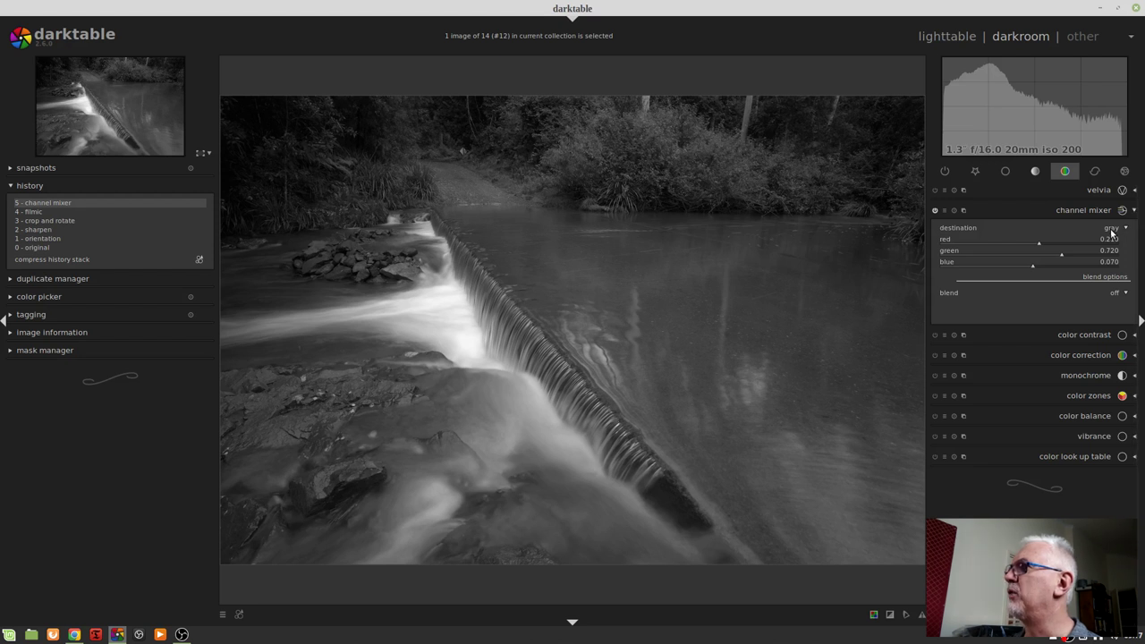
pyautogui.scroll(5, 1111, 230)
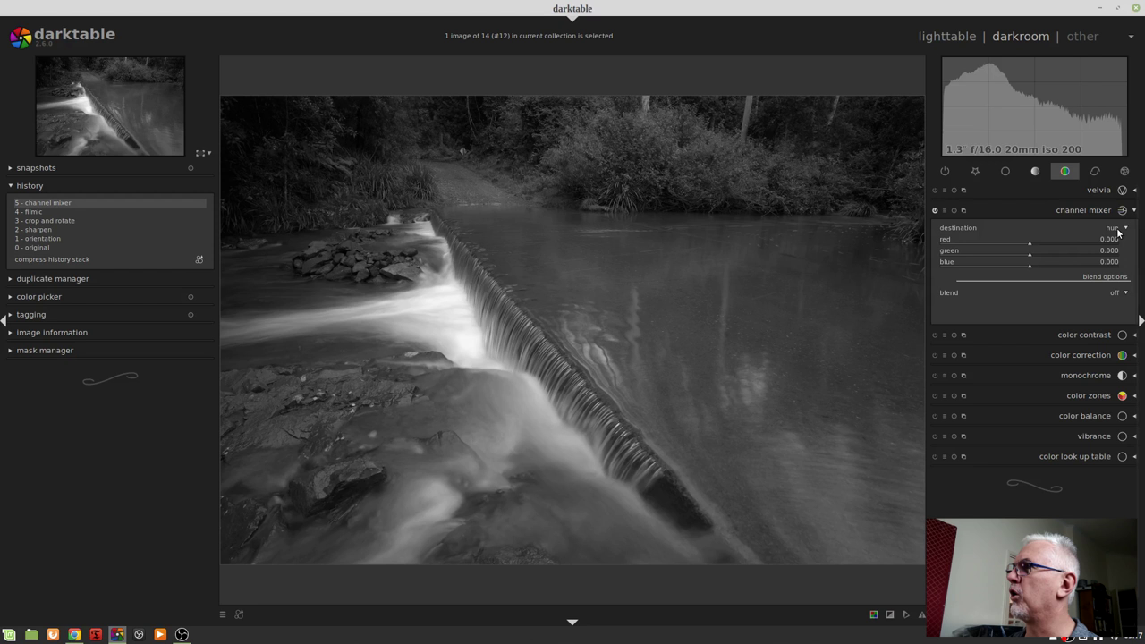
pyautogui.scroll(-2, 1118, 233)
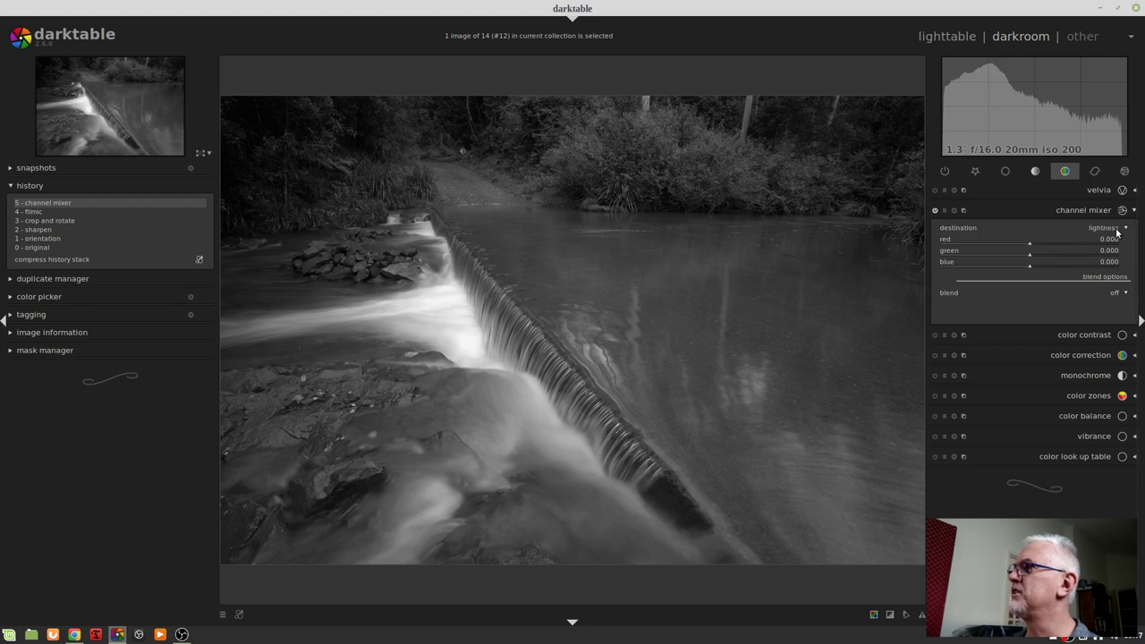
pyautogui.scroll(-1, 1117, 232)
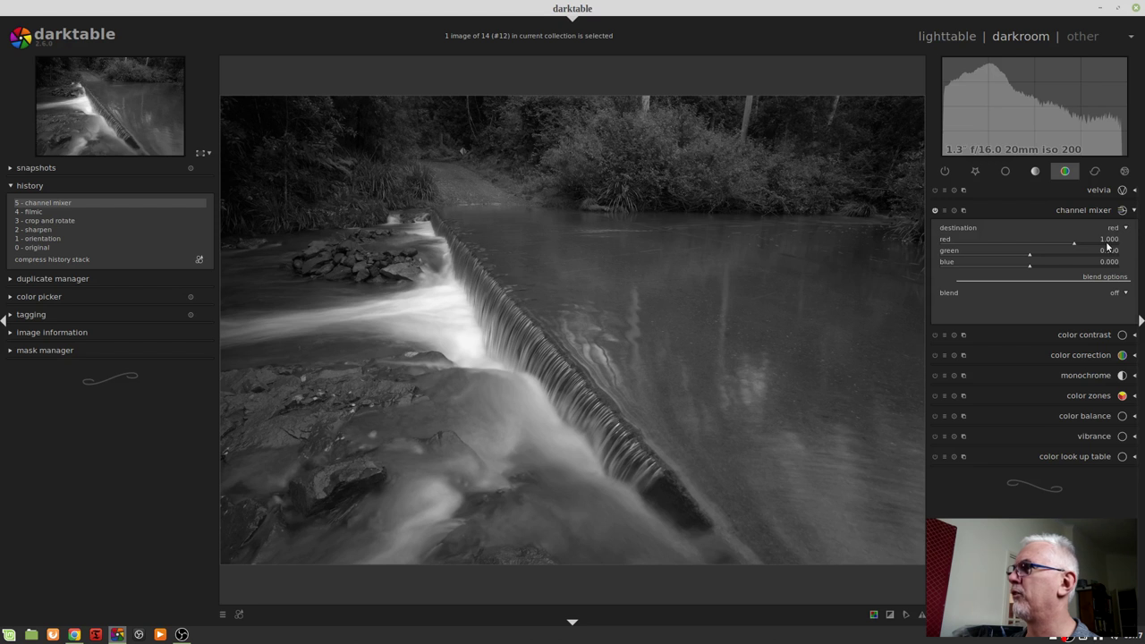
pyautogui.scroll(-1, 1115, 231)
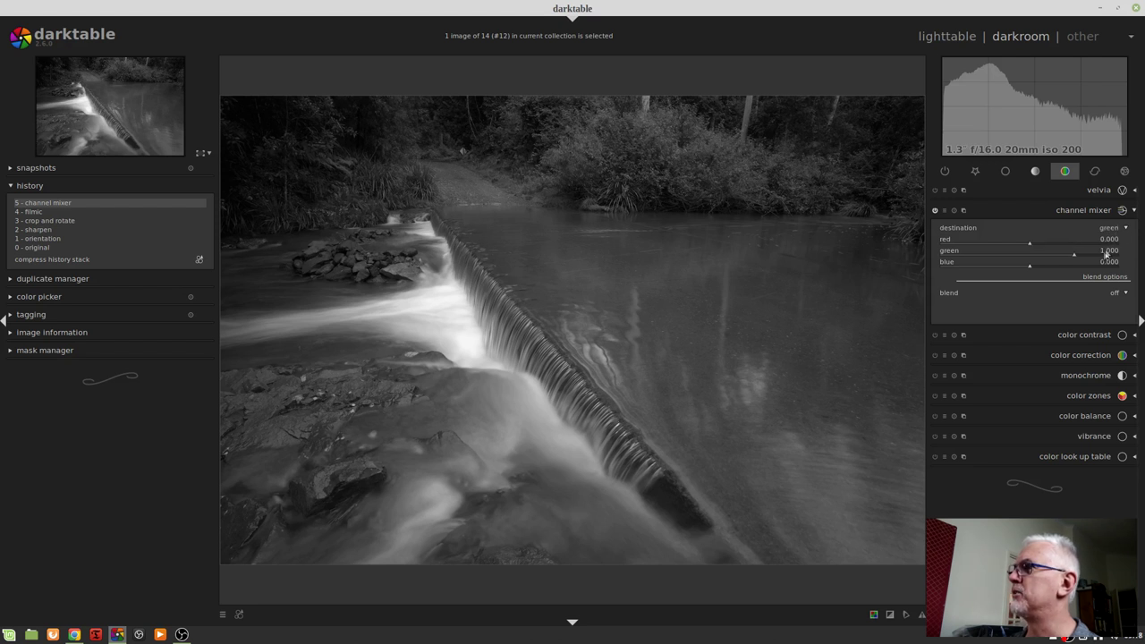
pyautogui.scroll(-2, 1104, 232)
pyautogui.scroll(1, 1105, 232)
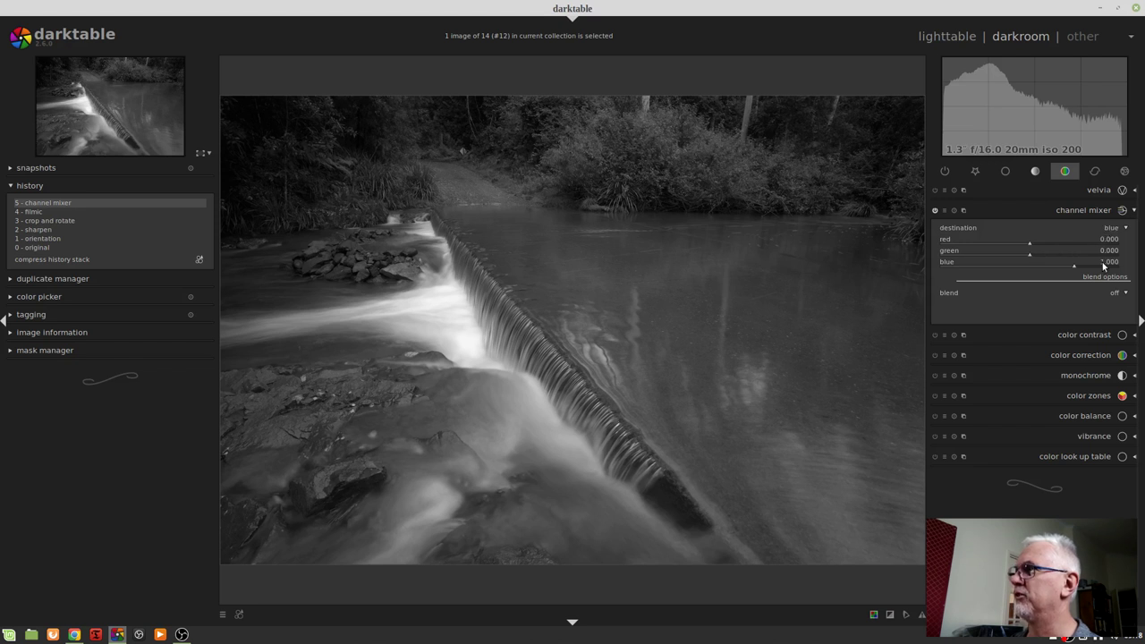
pyautogui.scroll(-1, 1109, 231)
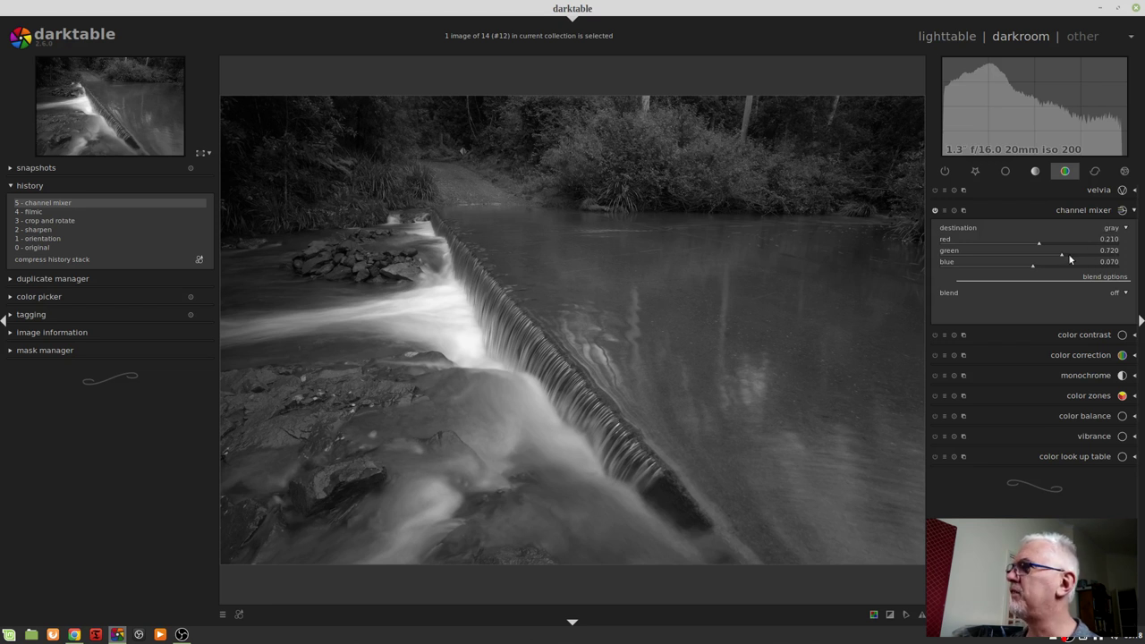
# Step: Set the red, green and blue values of the channel mixer's gray destination to 0
pyautogui.rightClick(1038, 242)
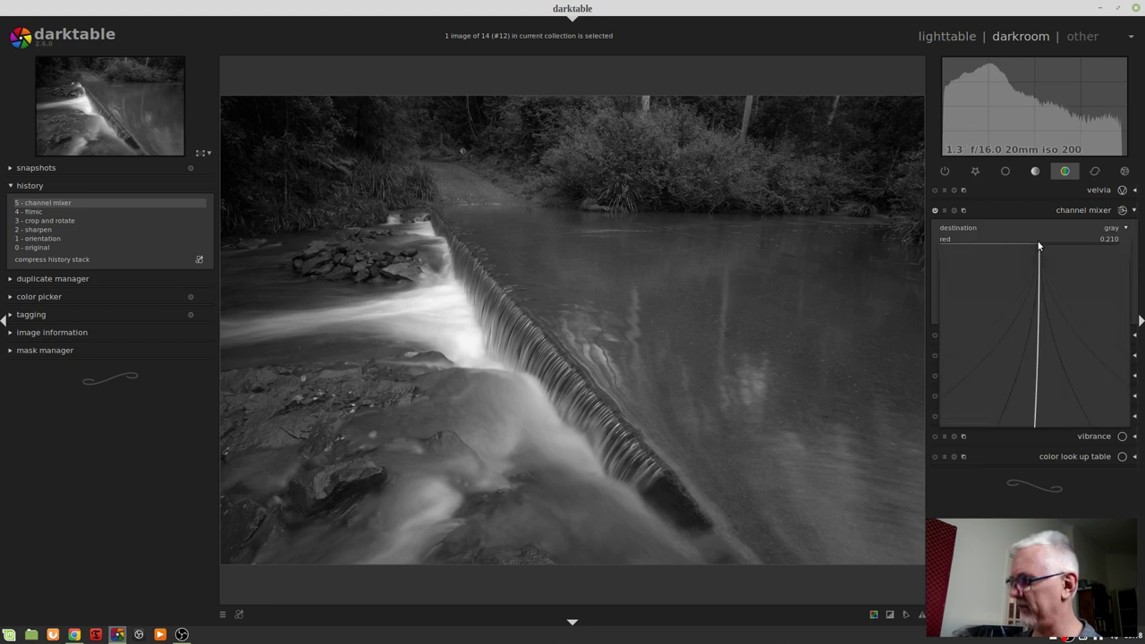
pyautogui.write('0')
pyautogui.press('Return')
pyautogui.rightClick(1033, 254)
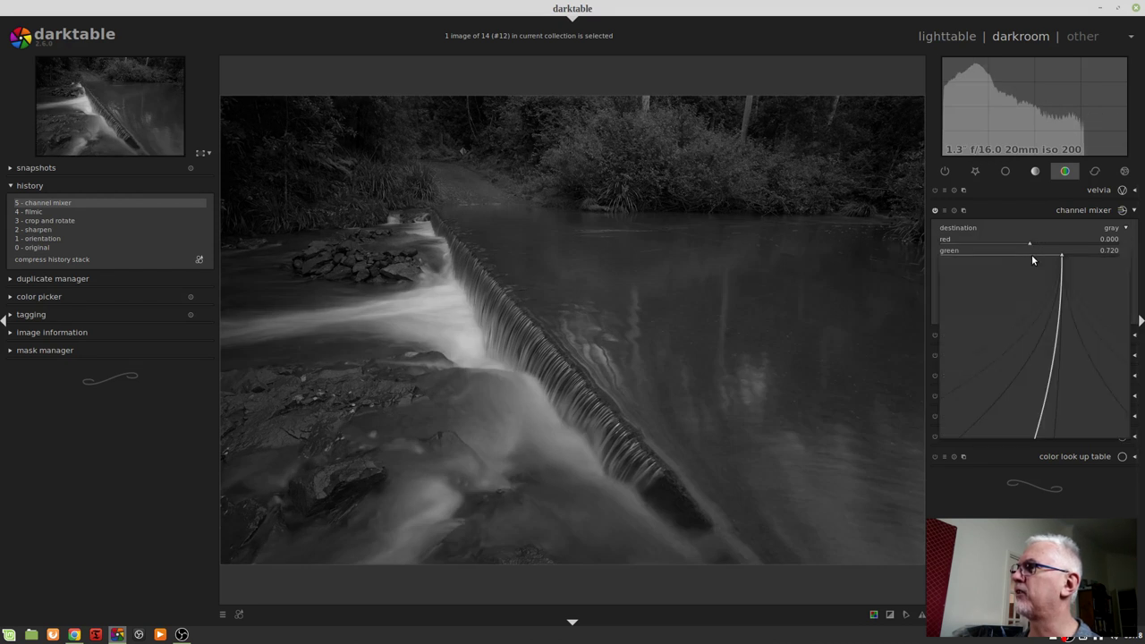
pyautogui.write('0')
pyautogui.press('Return')
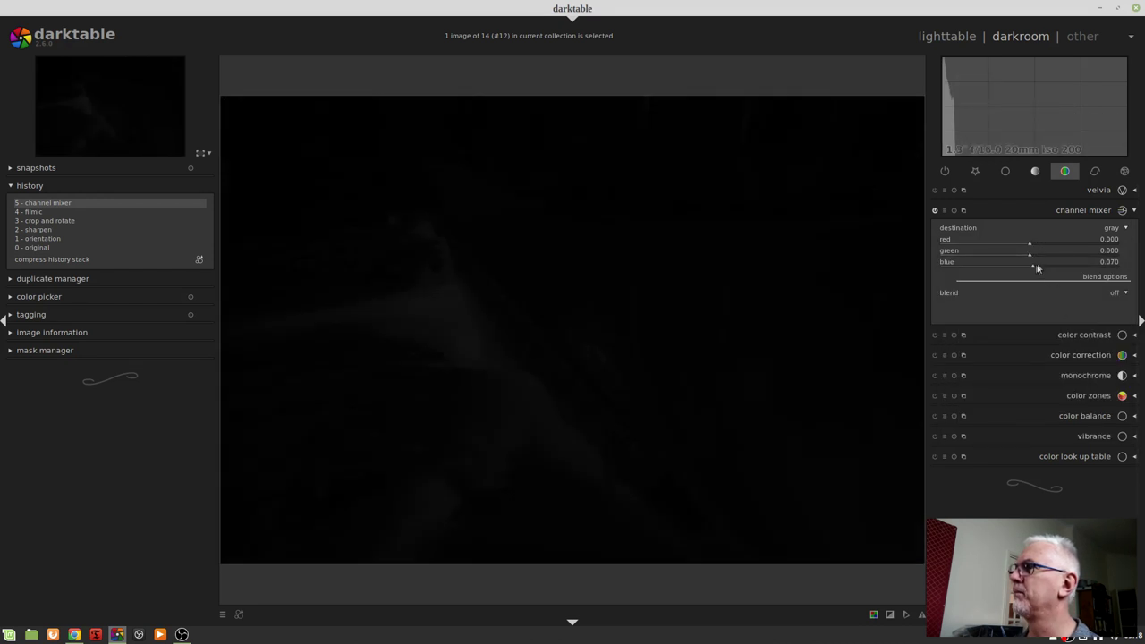
pyautogui.rightClick(1036, 266)
pyautogui.write('0')
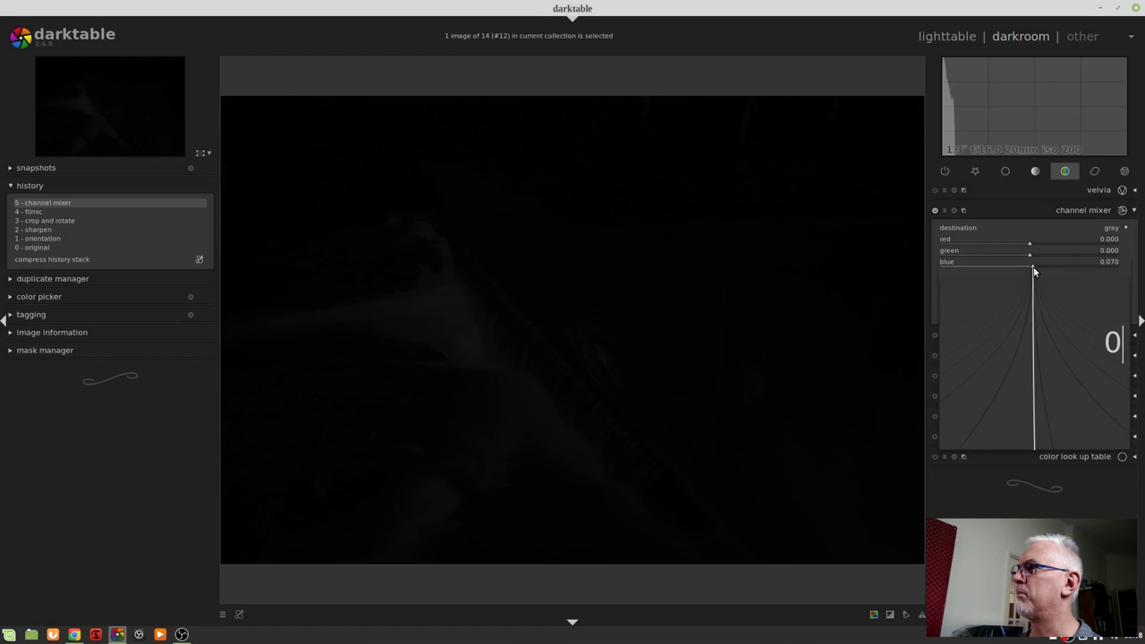
pyautogui.press('Return')
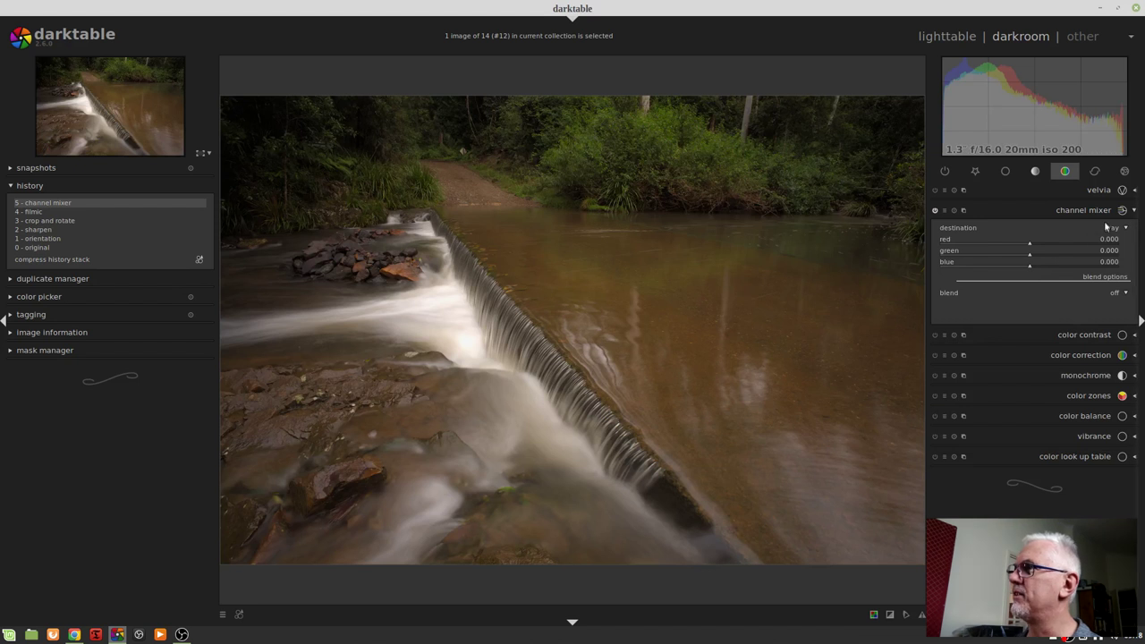
# Step: Raise the gray destination's blue value to about 1.0
pyautogui.scroll(2, 1112, 229)
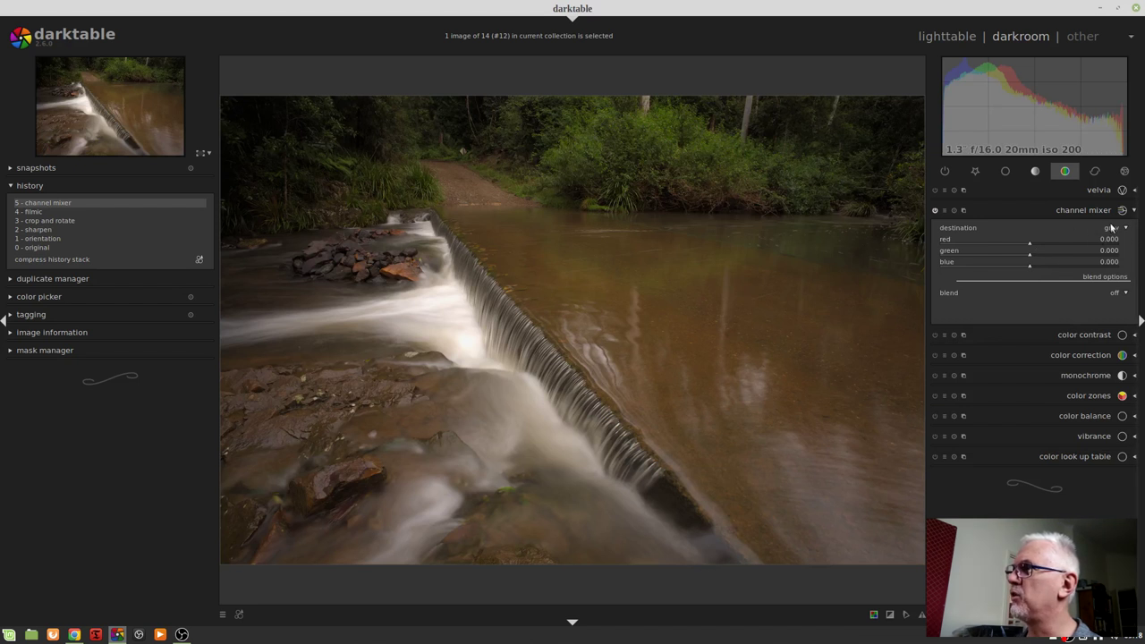
pyautogui.click(1041, 266)
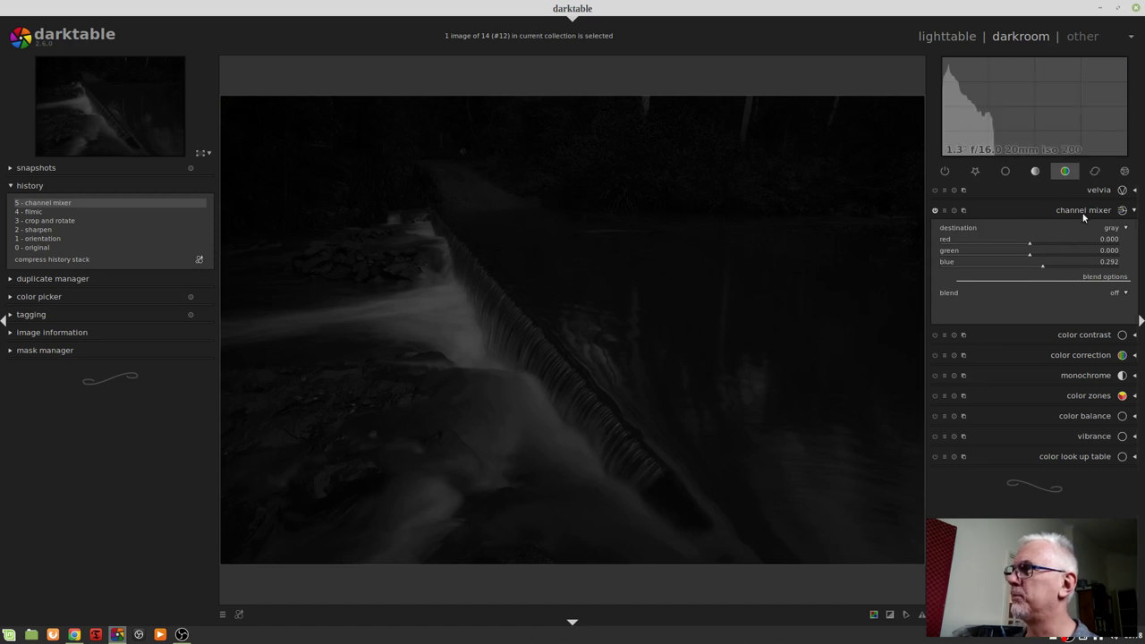
pyautogui.click(1070, 271)
pyautogui.click(1074, 270)
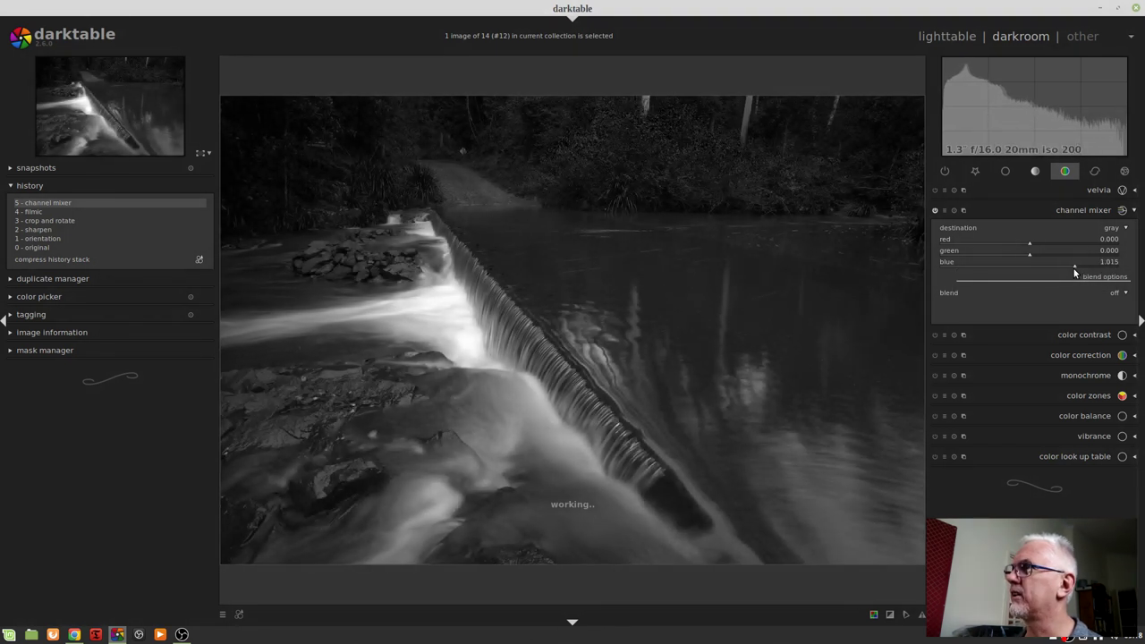
pyautogui.click(1073, 269)
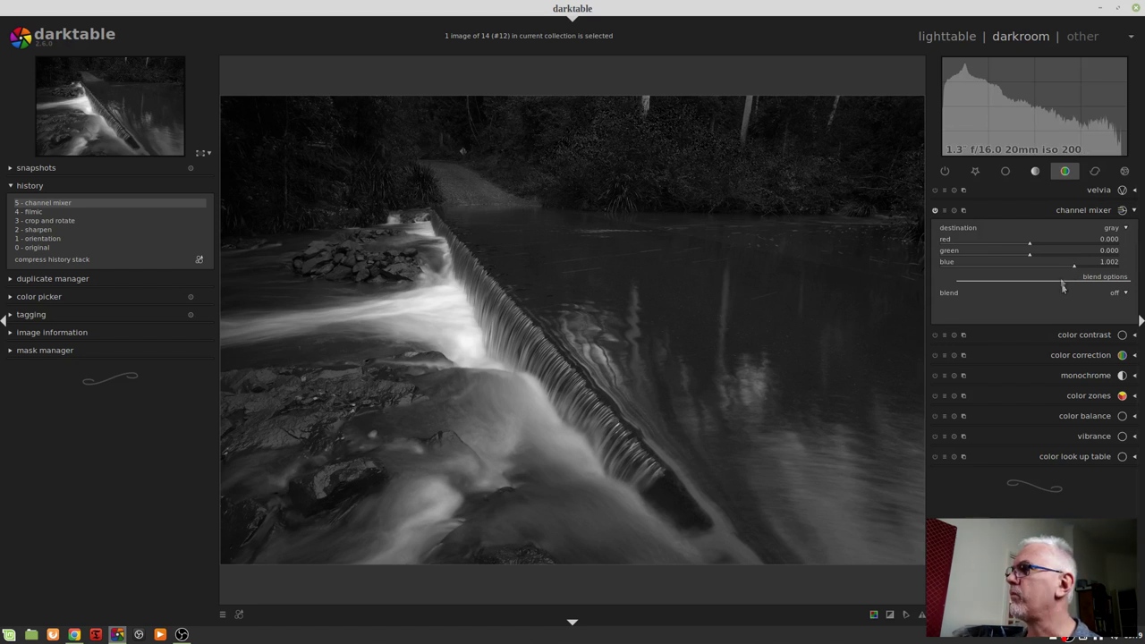
# Step: Rebalance the gray mix with green at about 0.646 and blue at about 0.365
pyautogui.click(1058, 255)
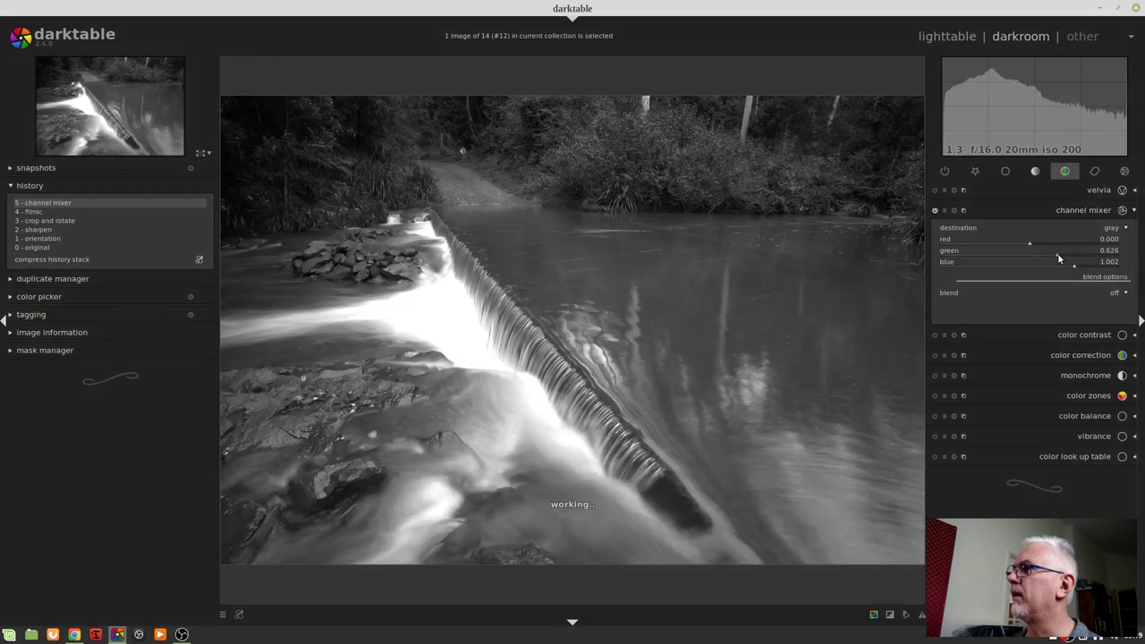
pyautogui.click(1043, 268)
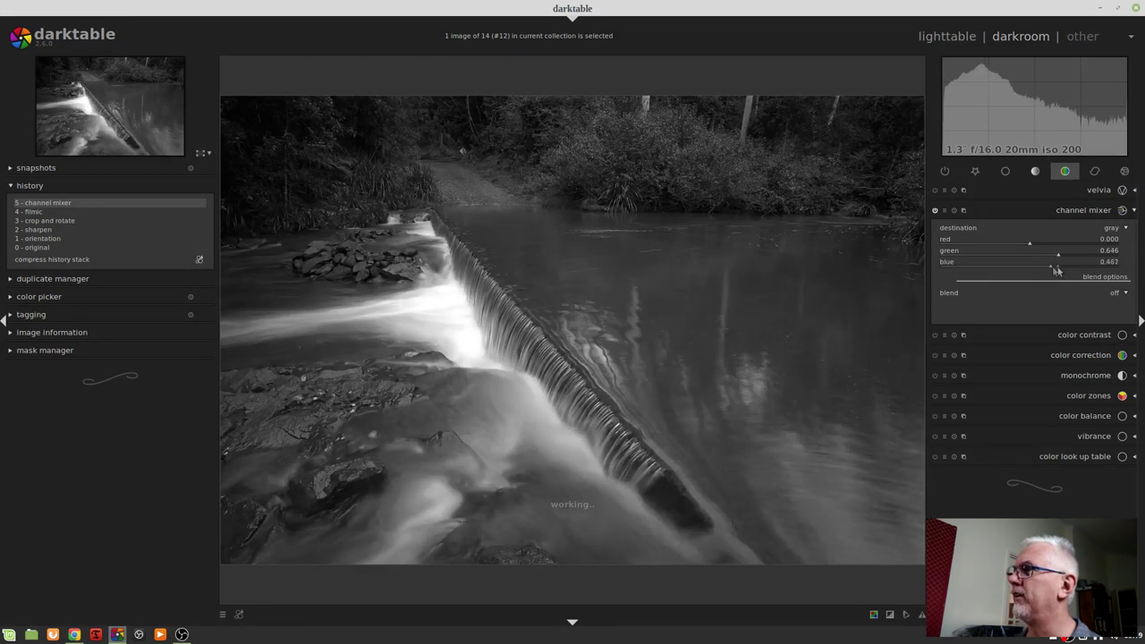
pyautogui.click(1046, 268)
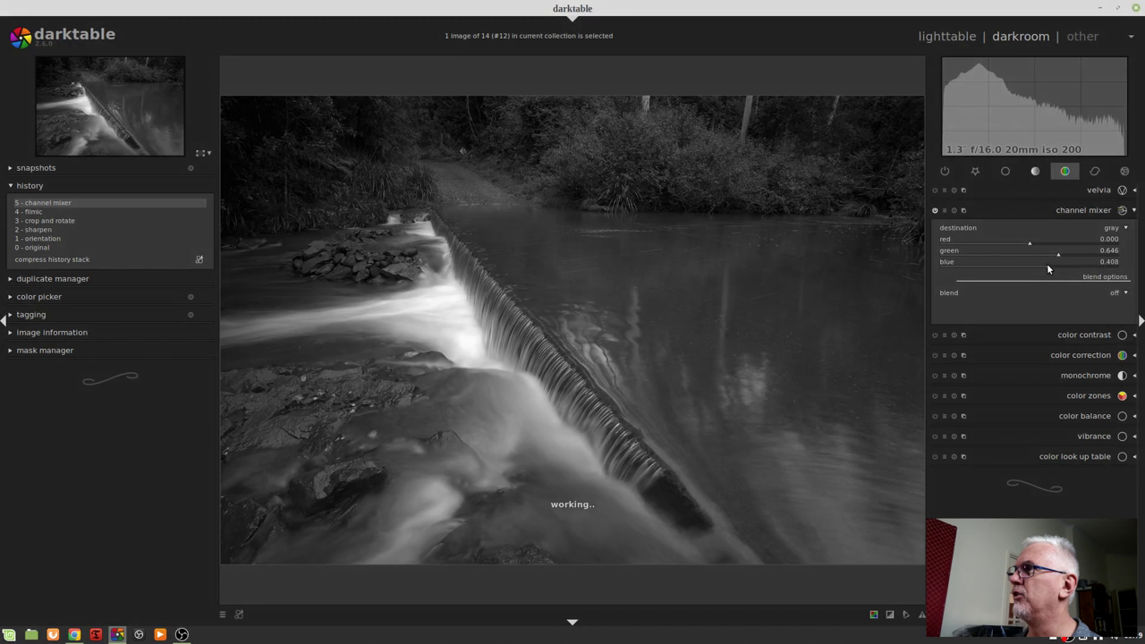
pyautogui.click(1045, 264)
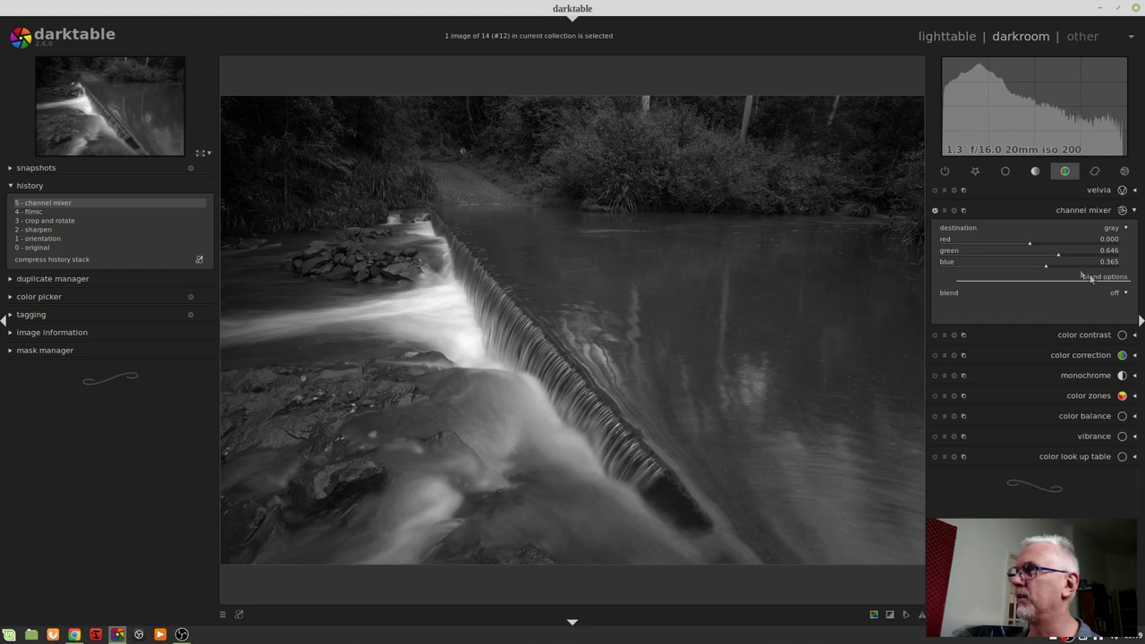
# Step: Lower green in the gray mix to about 0.089 and raise red to about 0.572
pyautogui.click(1032, 255)
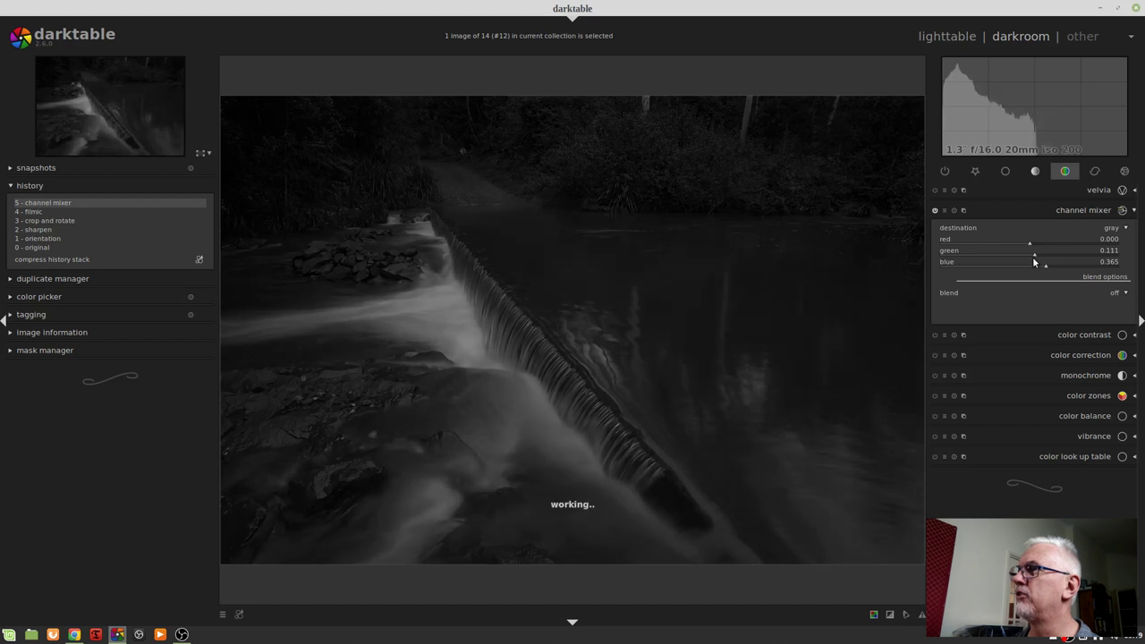
pyautogui.click(1045, 247)
pyautogui.click(1054, 244)
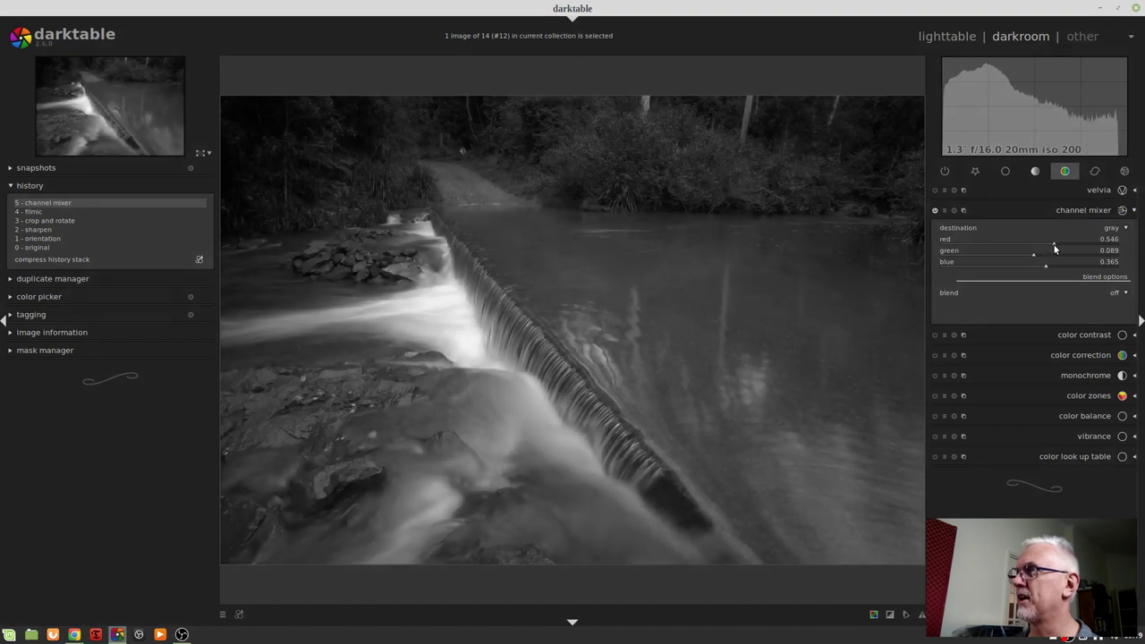
pyautogui.scroll(1, 1054, 243)
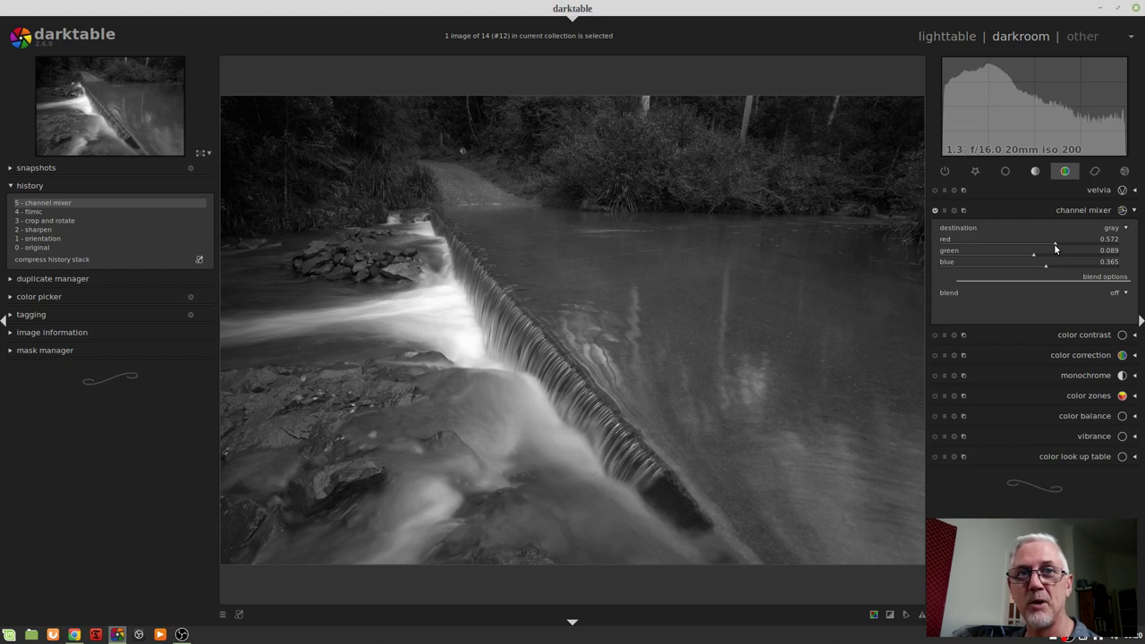
# Step: Revert the edit history to the filmic step and apply the contrast - med (gamma 2.2) preset to the tone curve
pyautogui.click(37, 213)
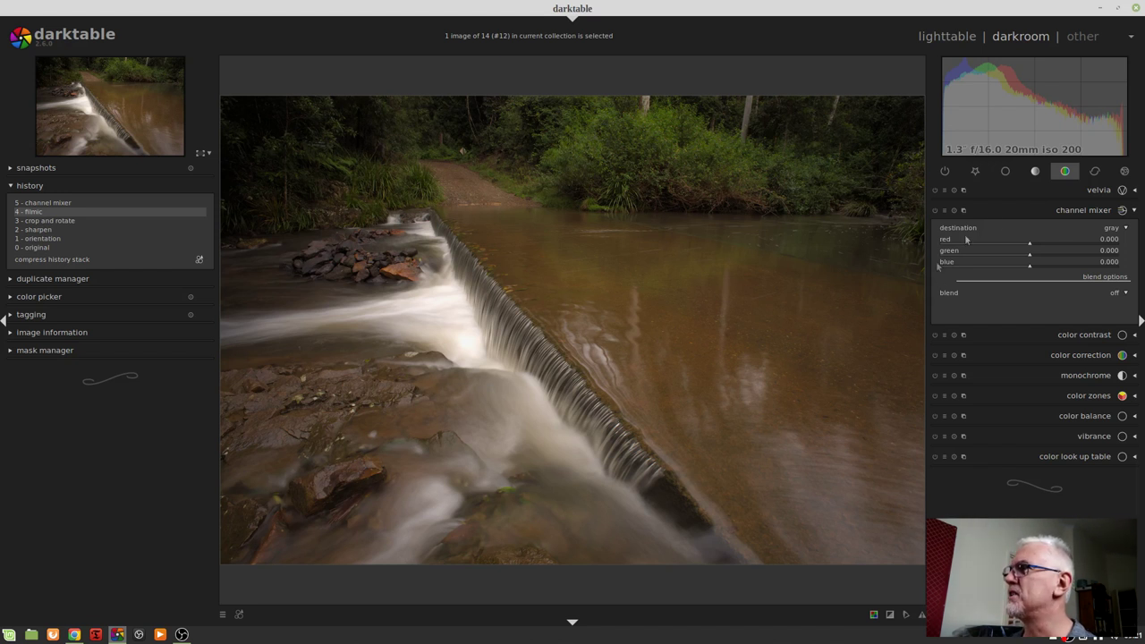
pyautogui.click(974, 171)
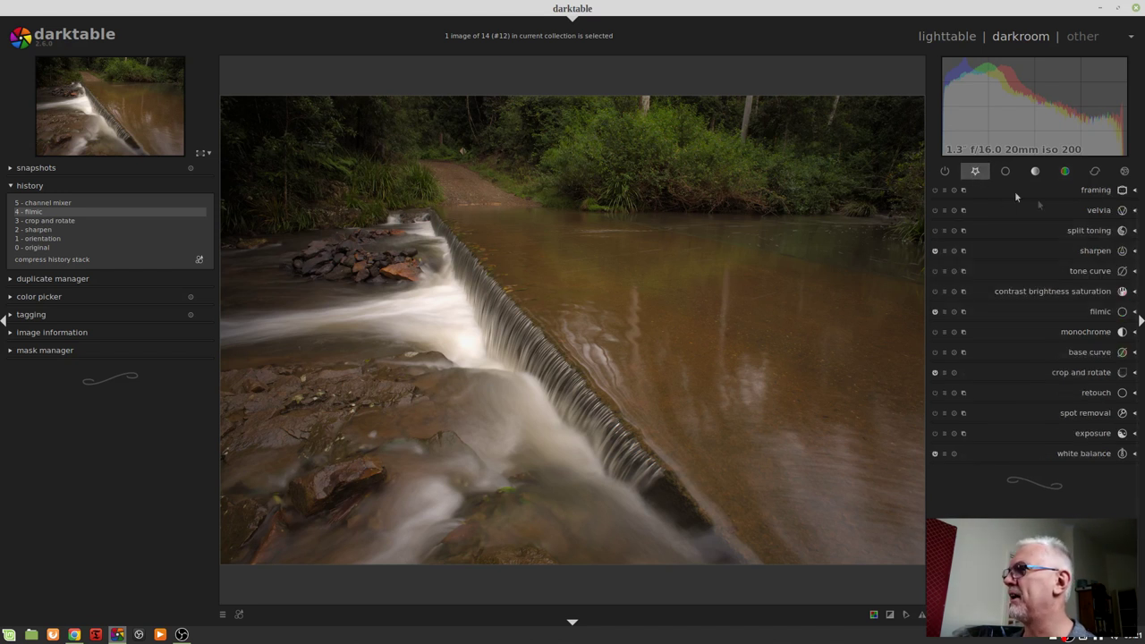
pyautogui.click(1089, 272)
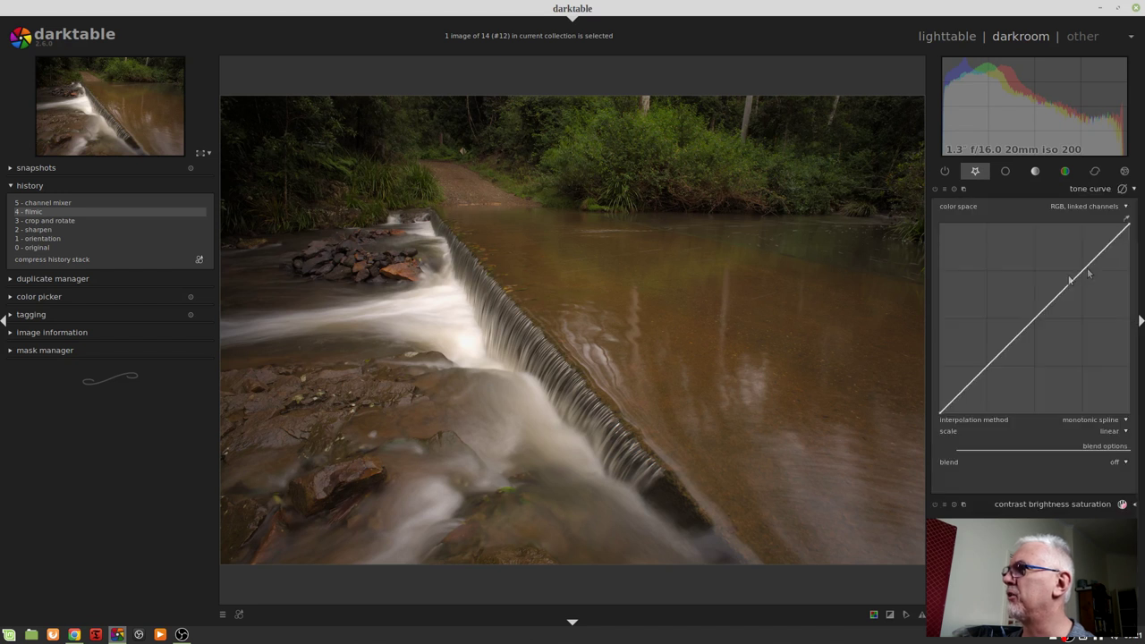
pyautogui.click(945, 189)
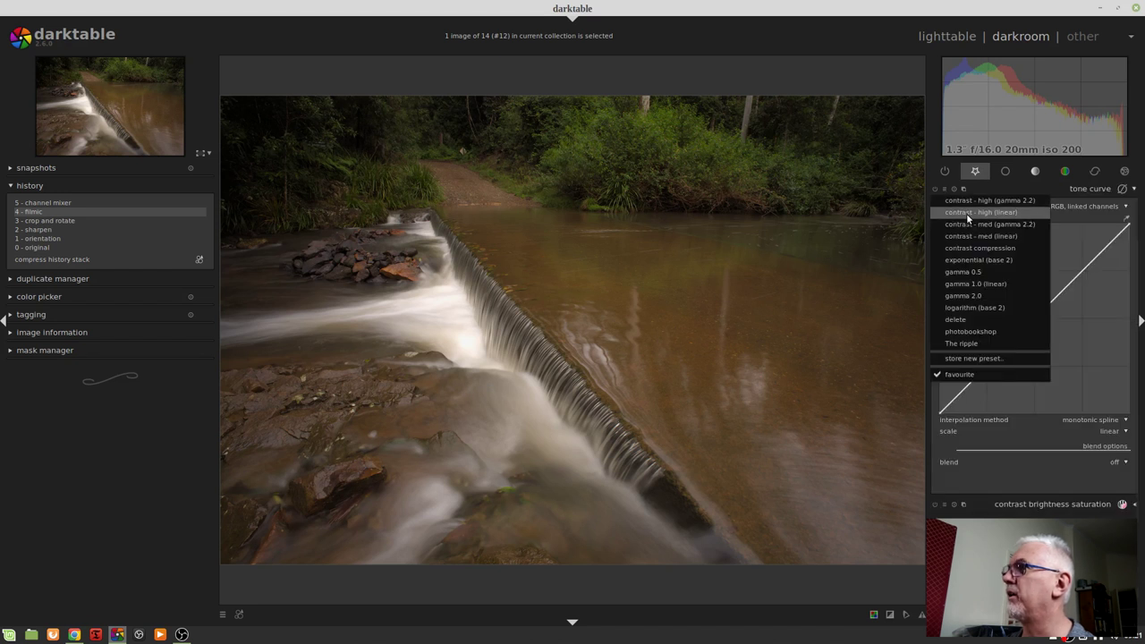
pyautogui.click(970, 224)
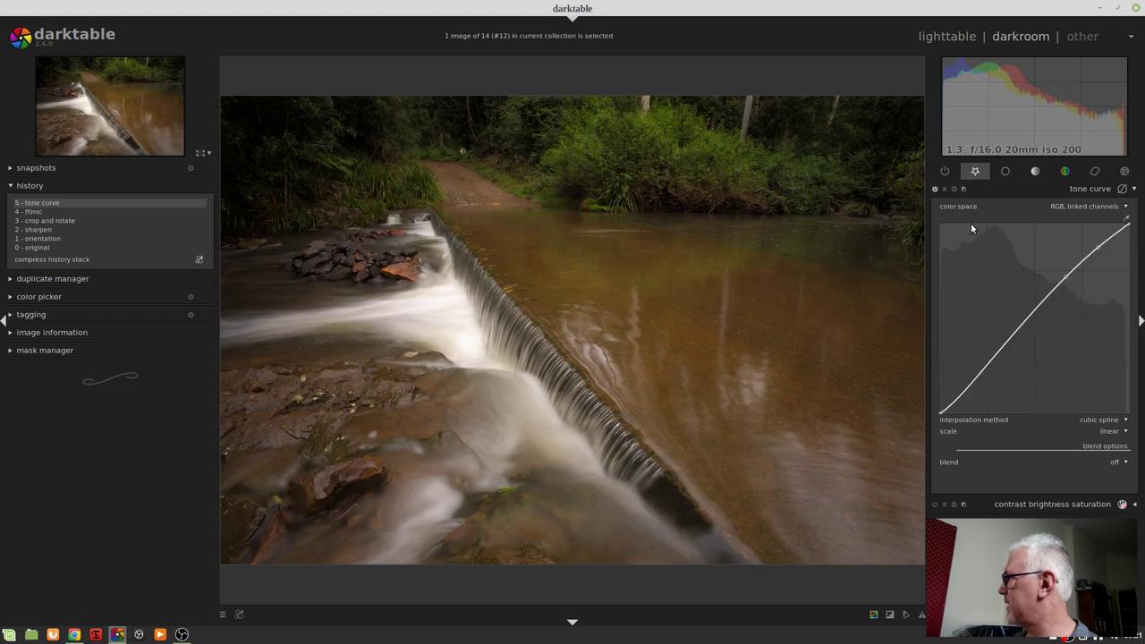
# Step: In shadows and highlights, set shadows to 10, highlights to 64 and compress to 20%
pyautogui.click(1005, 171)
pyautogui.click(1026, 211)
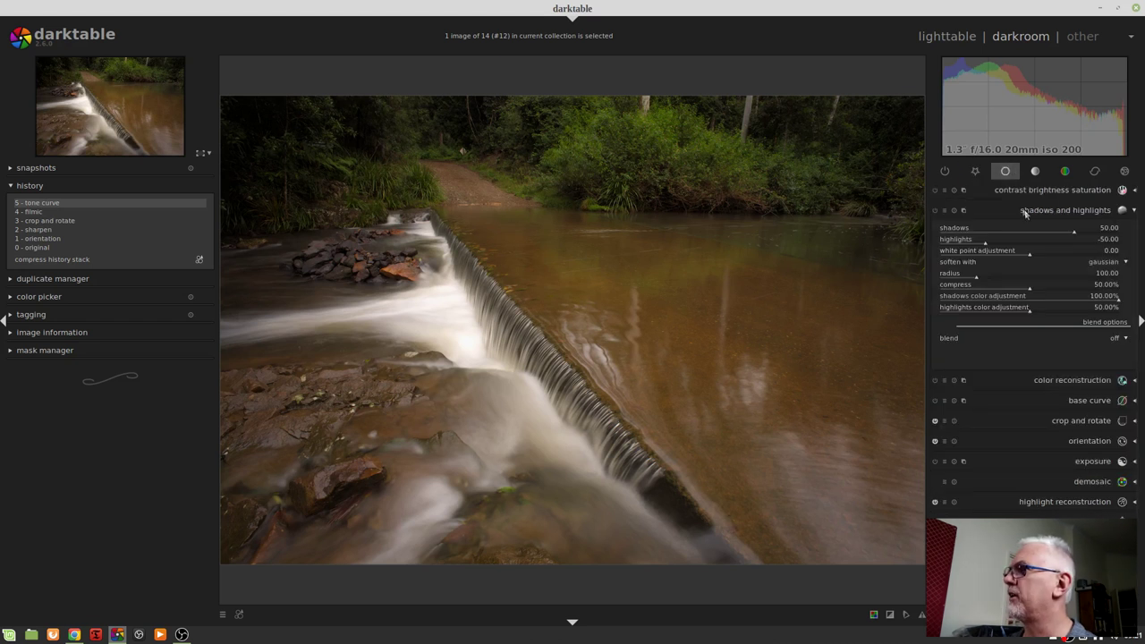
pyautogui.rightClick(1058, 230)
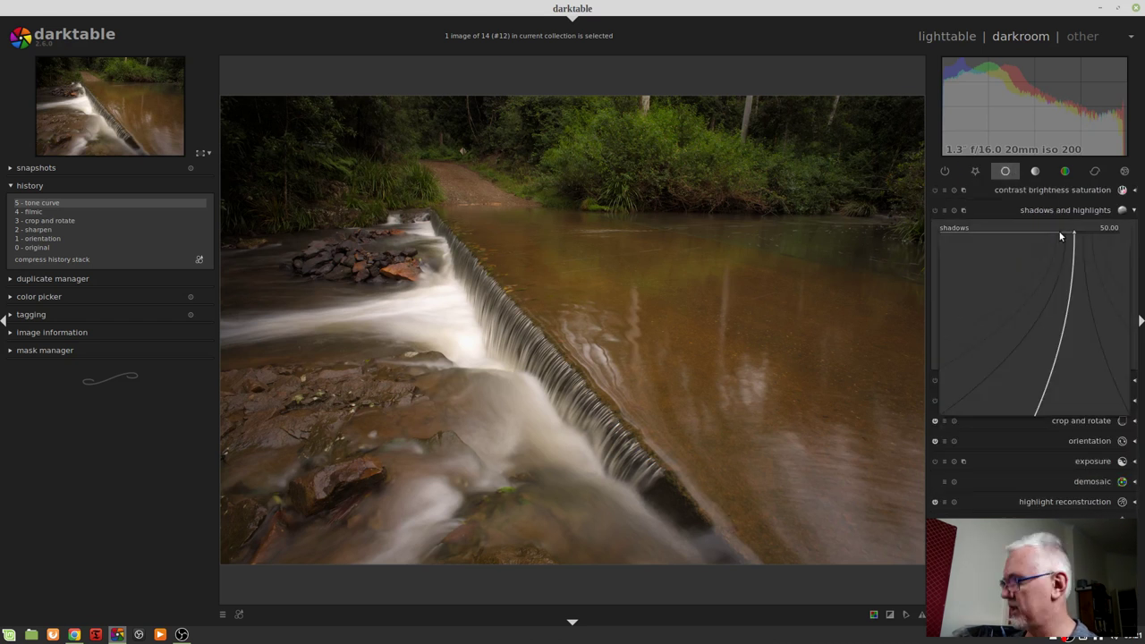
pyautogui.write('10')
pyautogui.press('Return')
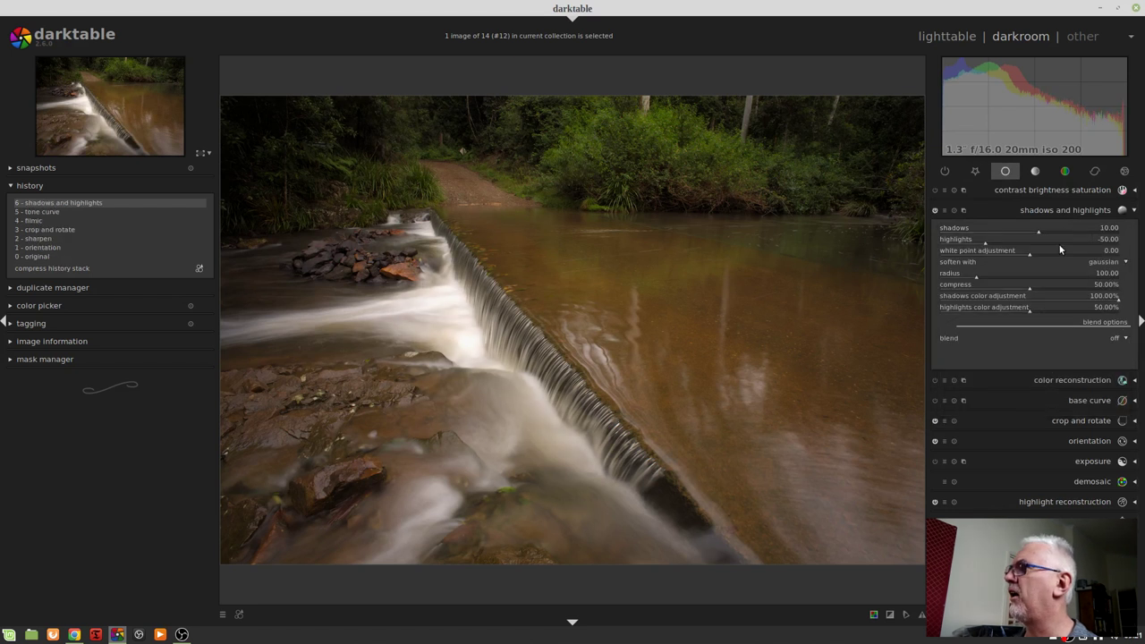
pyautogui.rightClick(1049, 238)
pyautogui.write('64')
pyautogui.press('Return')
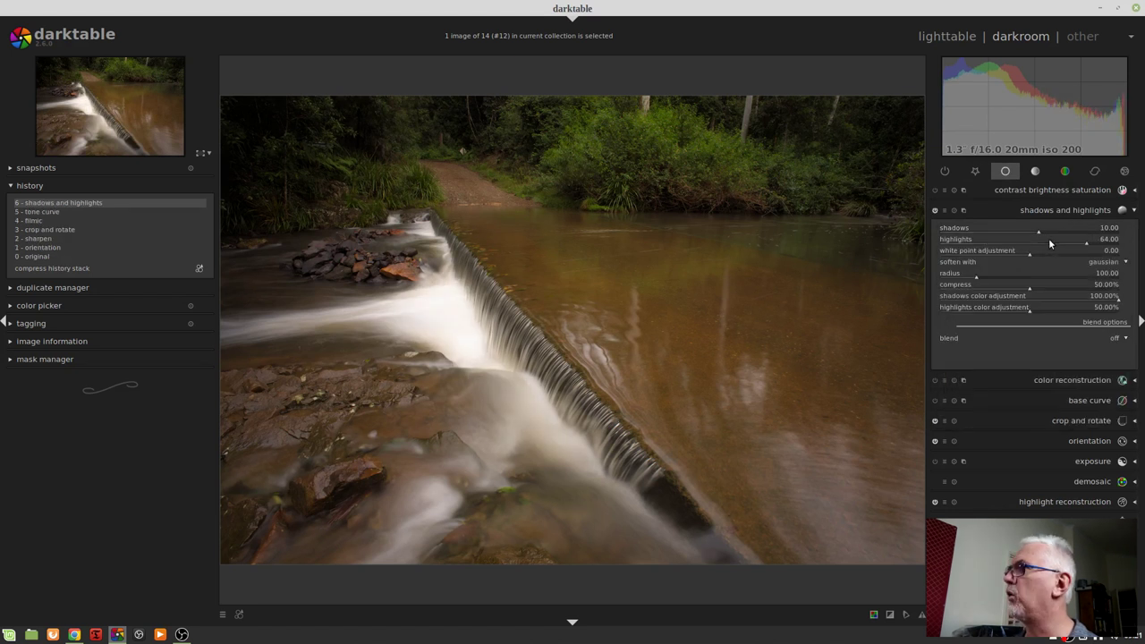
pyautogui.rightClick(999, 286)
pyautogui.write('20')
pyautogui.press('Return')
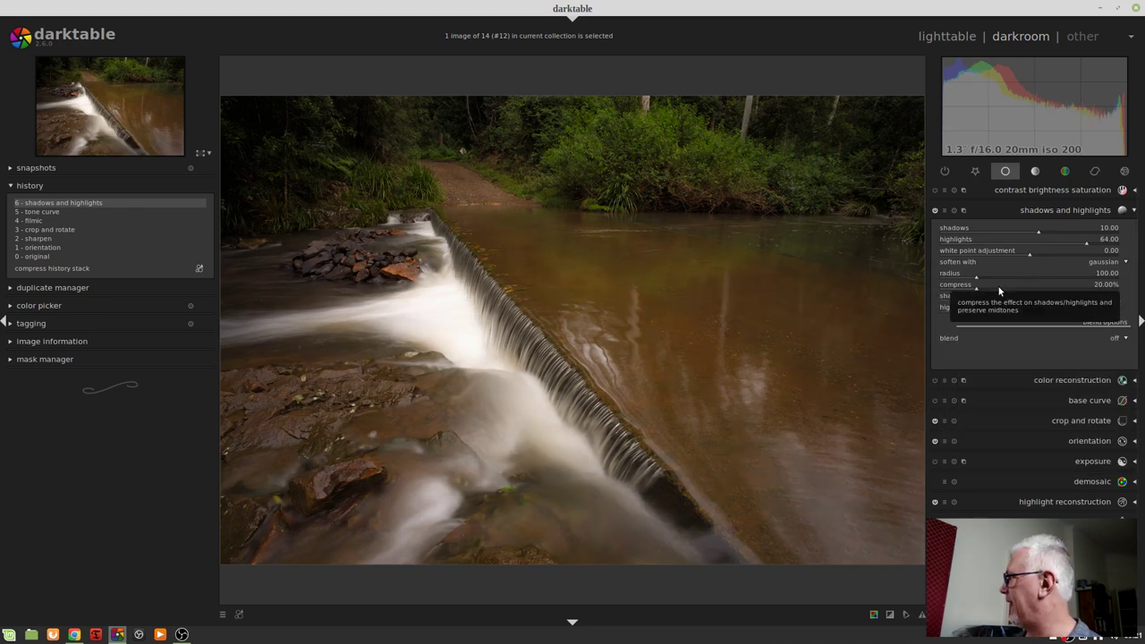
# Step: Set the black level in the exposure module to 1
pyautogui.click(975, 171)
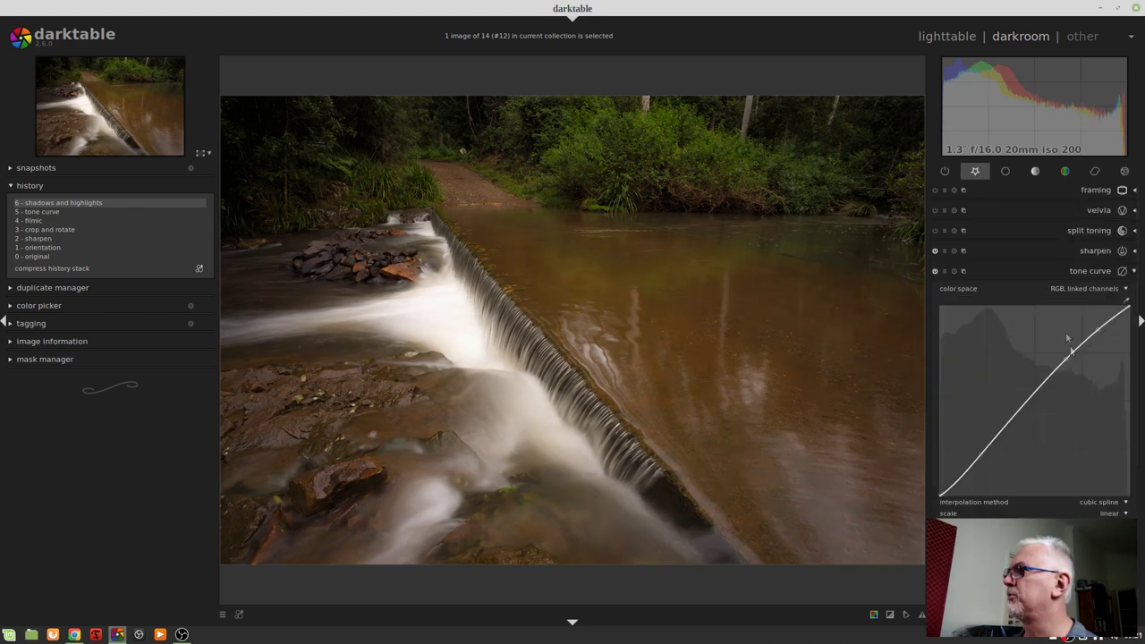
pyautogui.scroll(-5, 1078, 448)
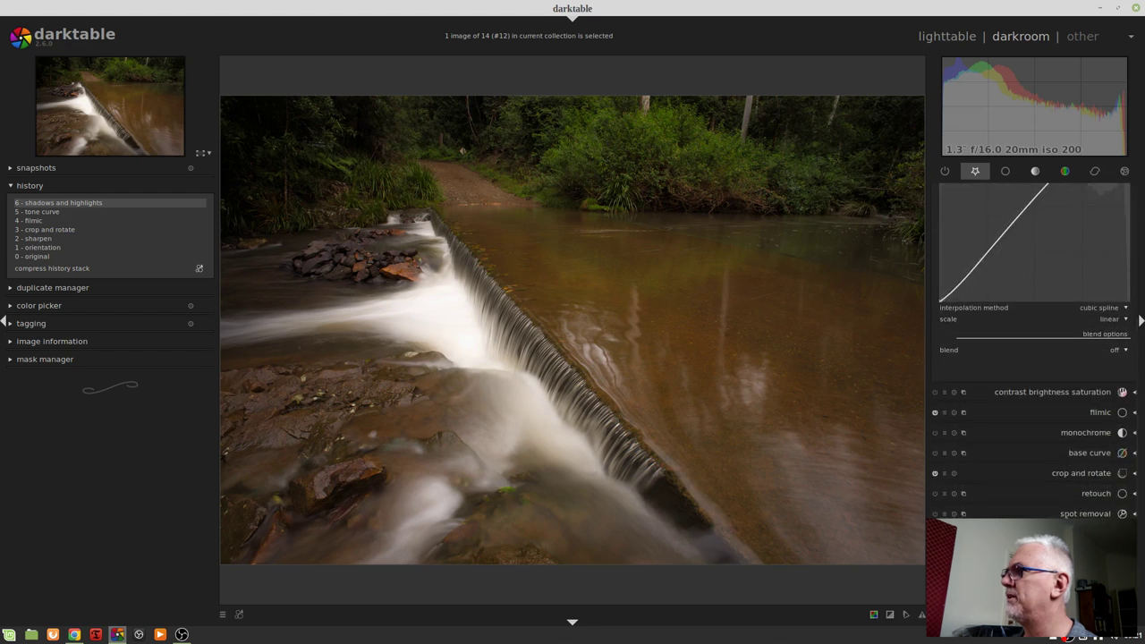
pyautogui.click(1074, 534)
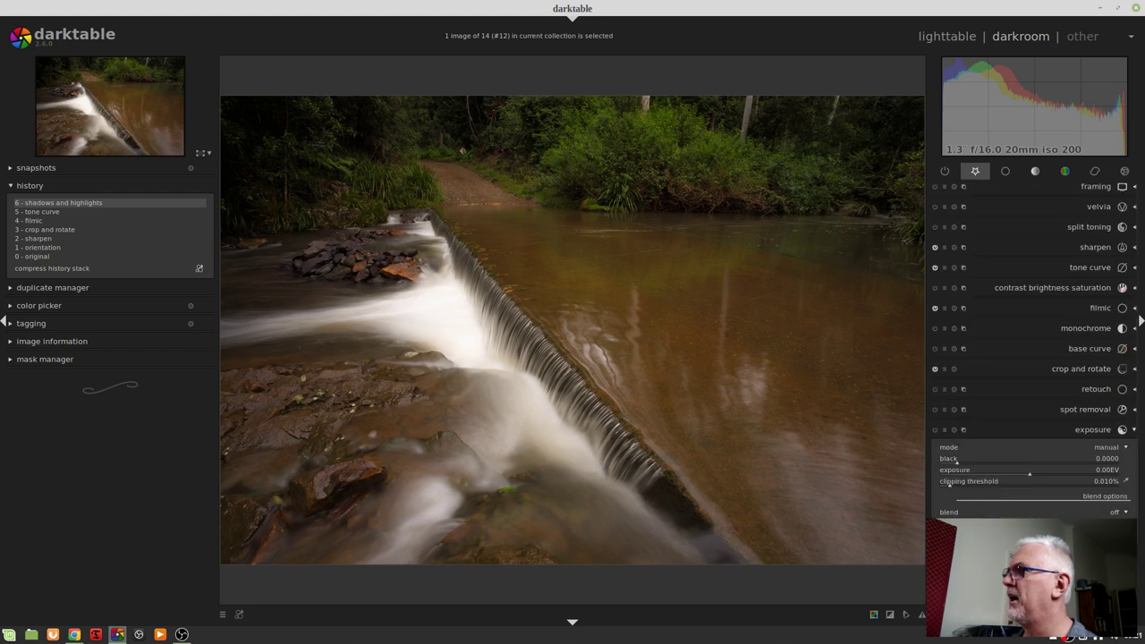
pyautogui.rightClick(974, 463)
pyautogui.write('1')
pyautogui.press('Return')
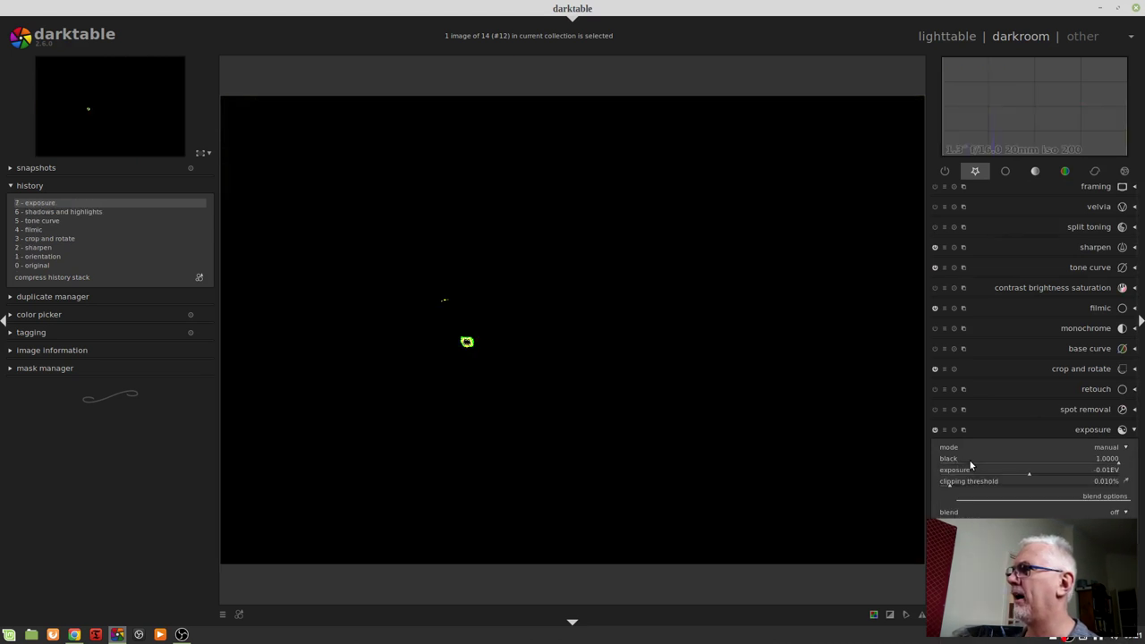
# Step: Set the exposure black level to 0.4, and reset the exposure module to its defaults
pyautogui.rightClick(971, 465)
pyautogui.write('0.4')
pyautogui.press('Return')
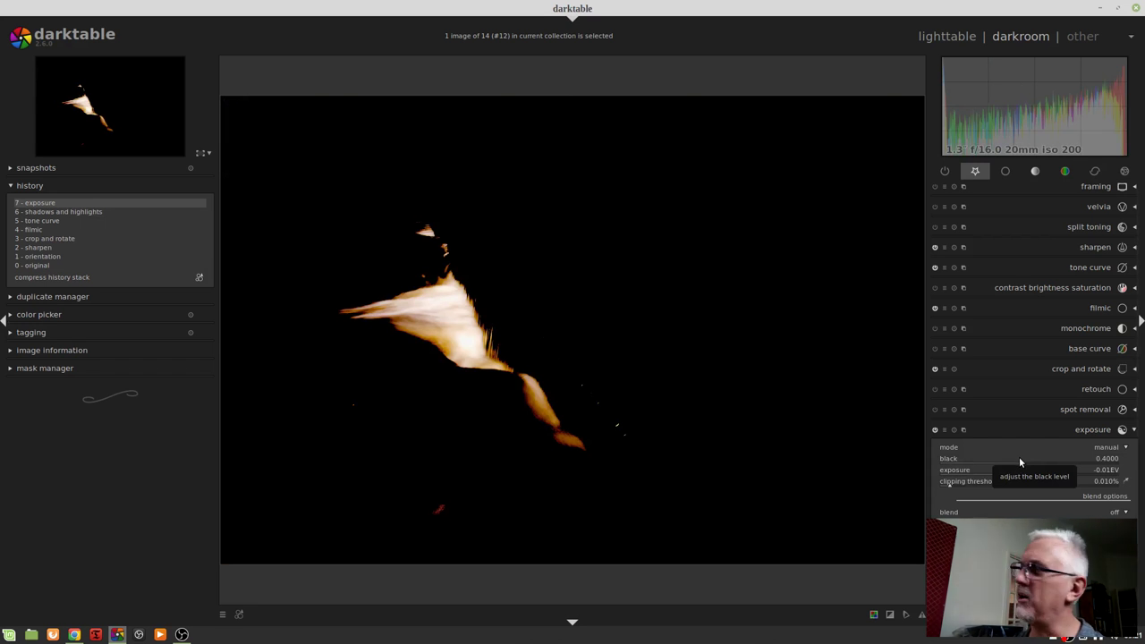
pyautogui.click(954, 430)
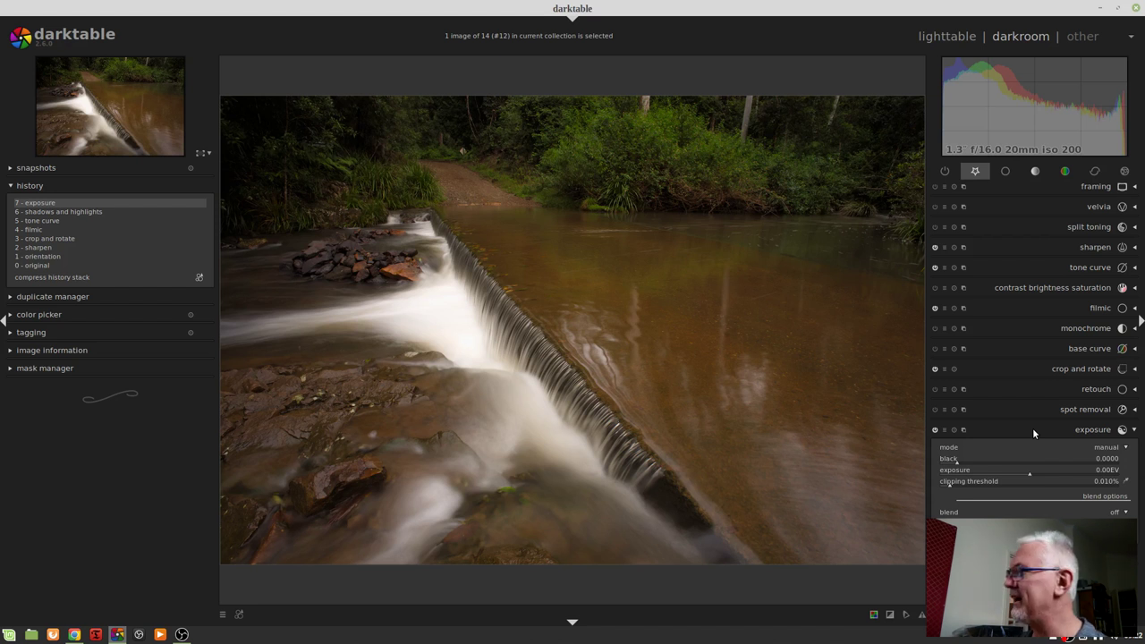
pyautogui.click(1032, 428)
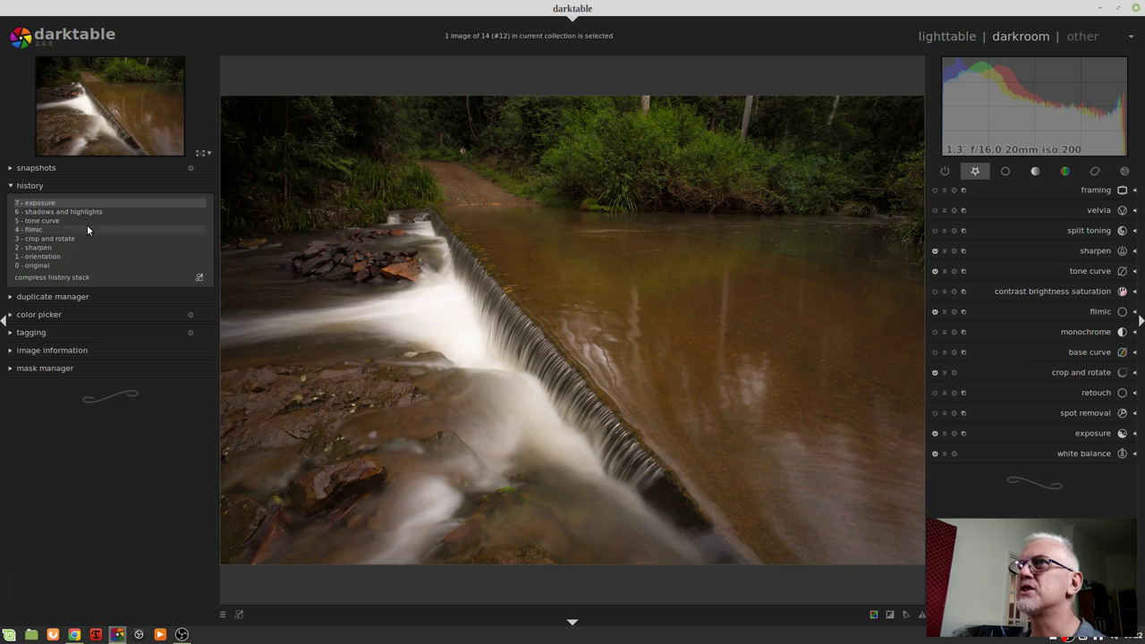
# Step: Revert the edit history to the filmic step and set the color correction saturation to 0
pyautogui.click(48, 229)
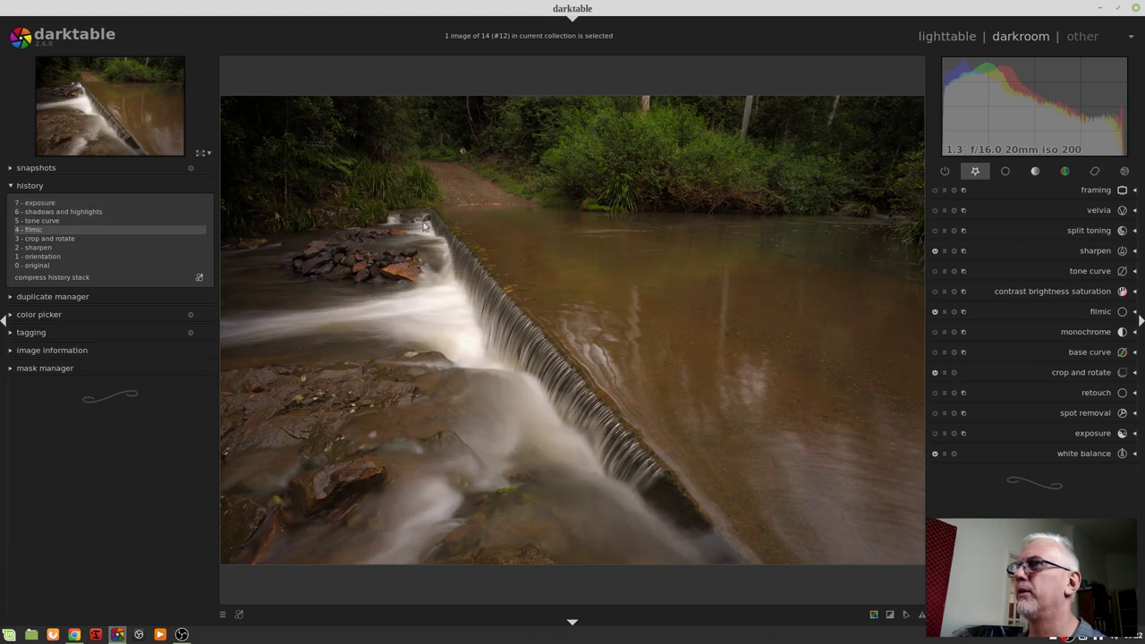
pyautogui.click(1065, 171)
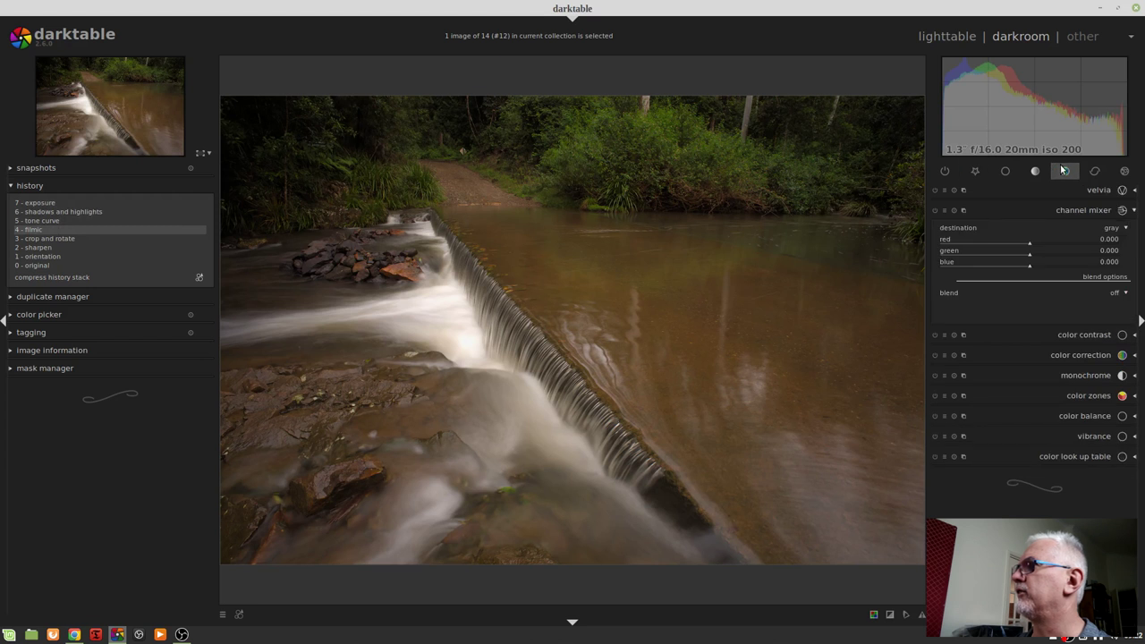
pyautogui.click(1080, 356)
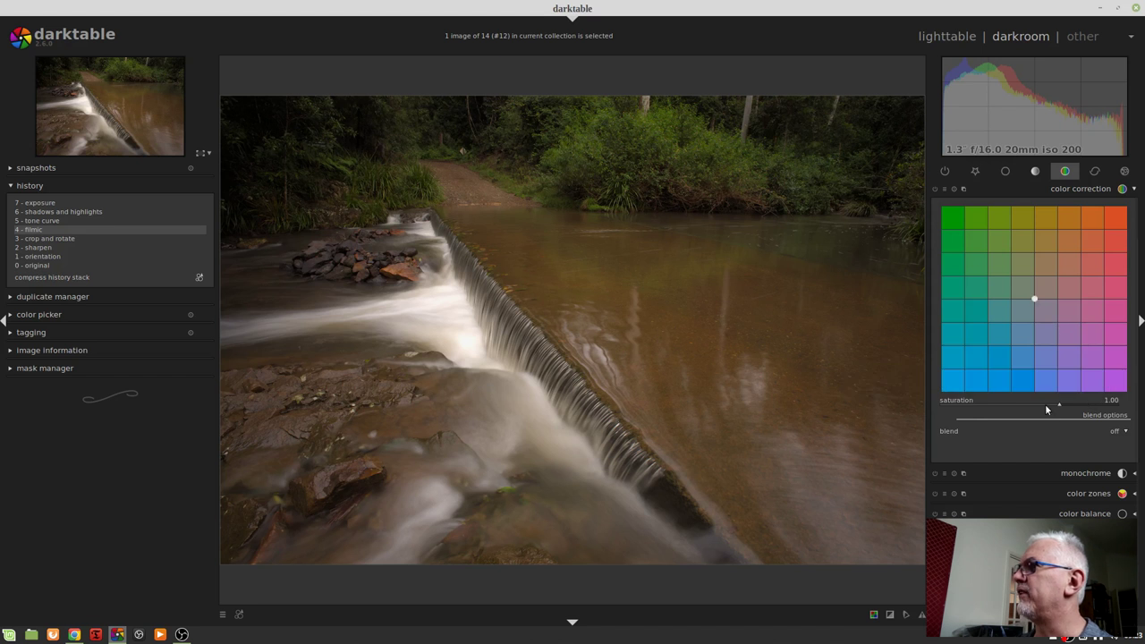
pyautogui.rightClick(1056, 406)
pyautogui.write('0')
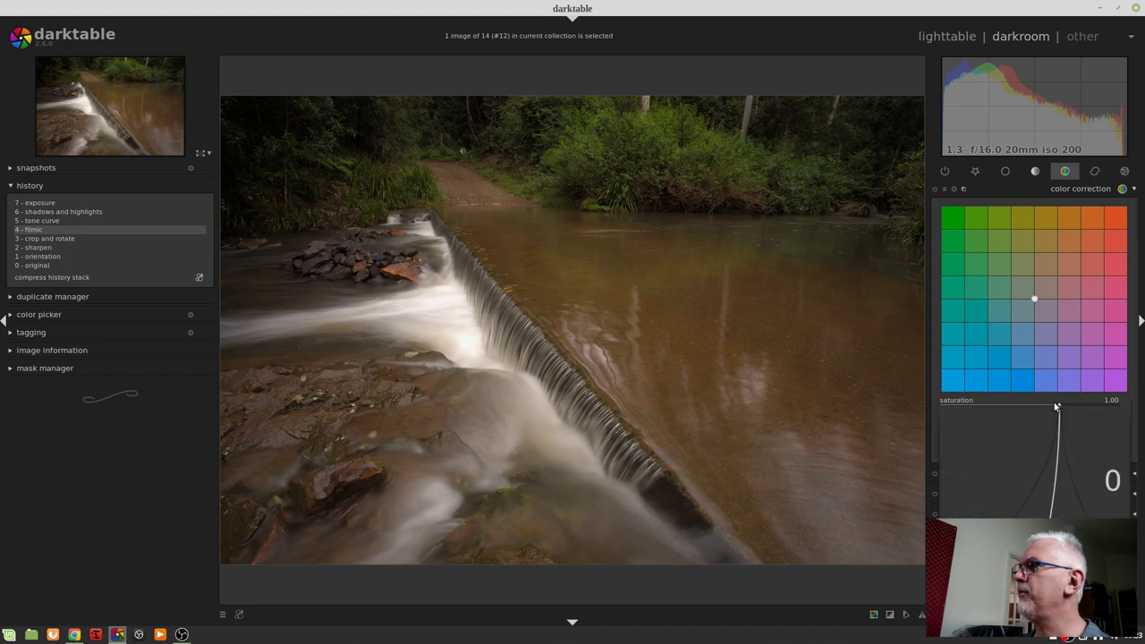
pyautogui.press('Return')
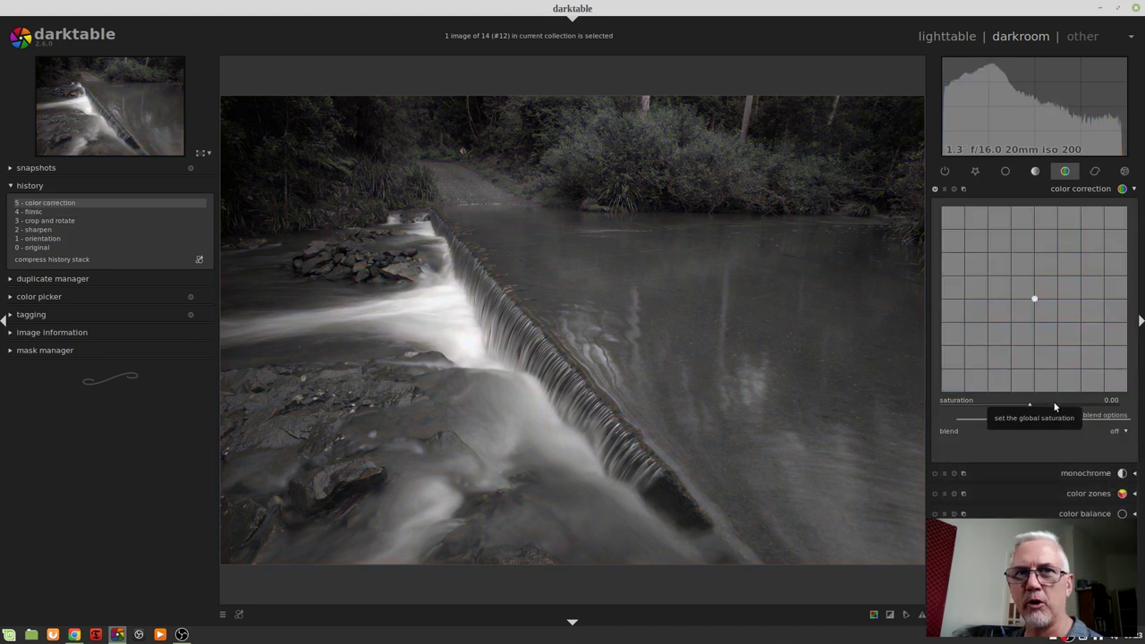
# Step: Move the highlights point in the color correction grid to the lower-right area and across to the upper-left area
pyautogui.moveTo(1034, 299)
pyautogui.mouseDown()
pyautogui.moveTo(975, 356)
pyautogui.moveTo(1117, 359)
pyautogui.mouseUp()
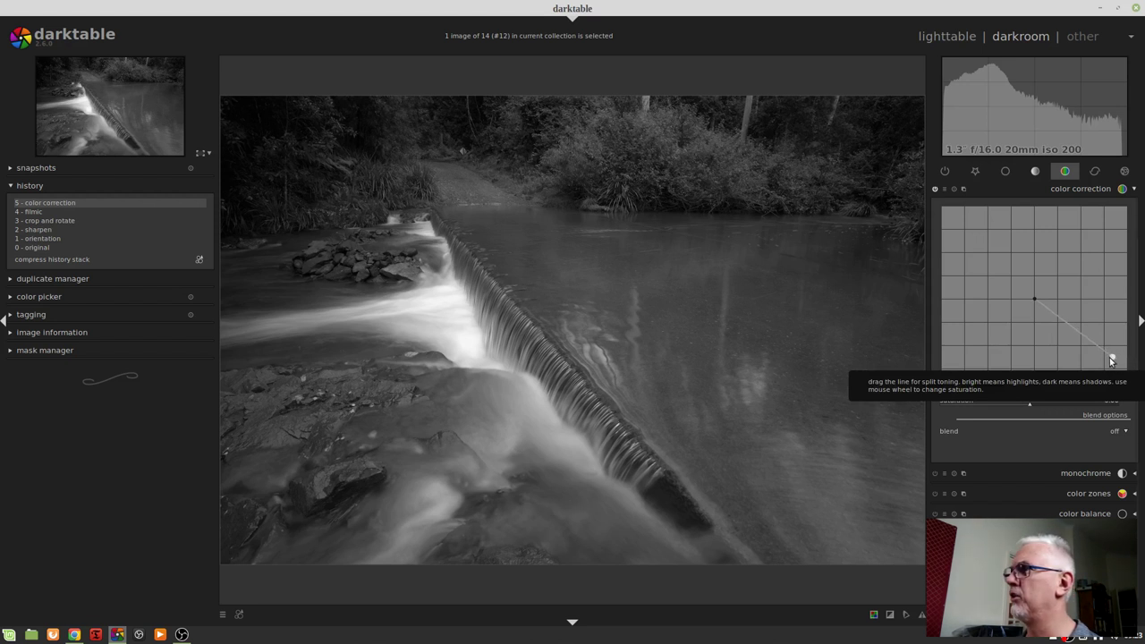
pyautogui.moveTo(1113, 360)
pyautogui.mouseDown()
pyautogui.moveTo(1089, 245)
pyautogui.moveTo(966, 247)
pyautogui.mouseUp()
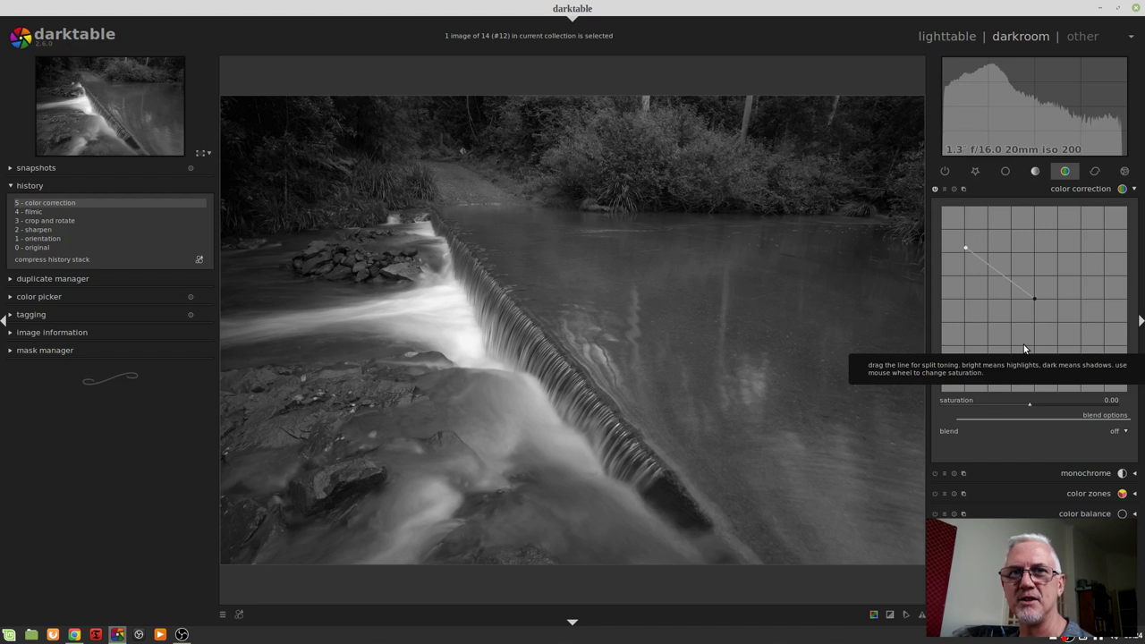
pyautogui.click(1064, 189)
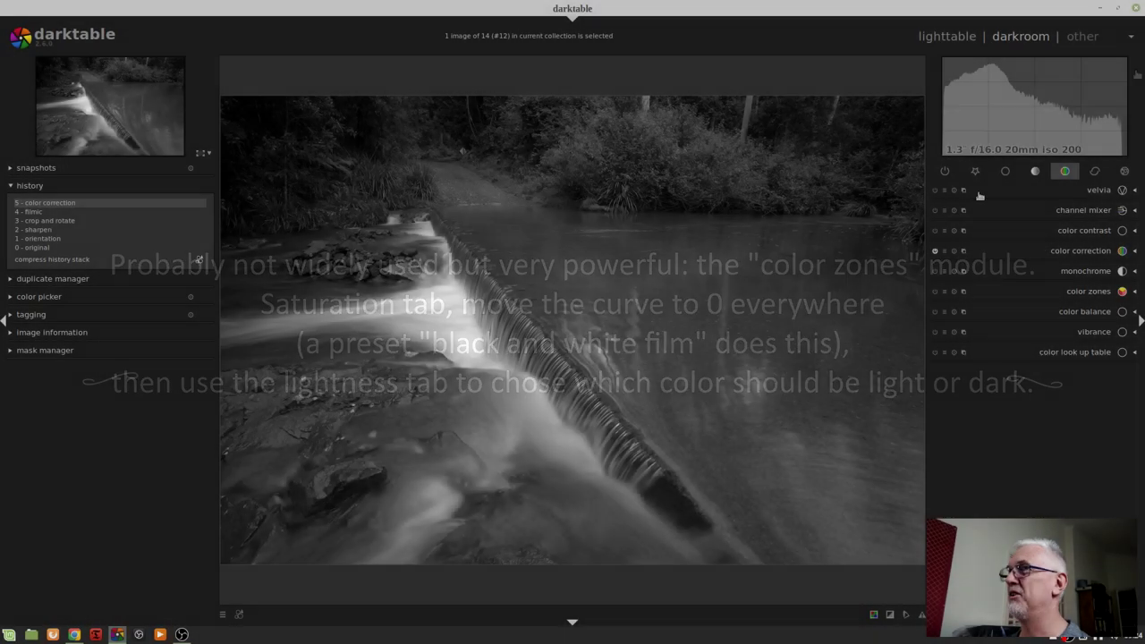
# Step: Revert the edit history to the filmic step and apply the black & white film preset in color zones
pyautogui.click(37, 213)
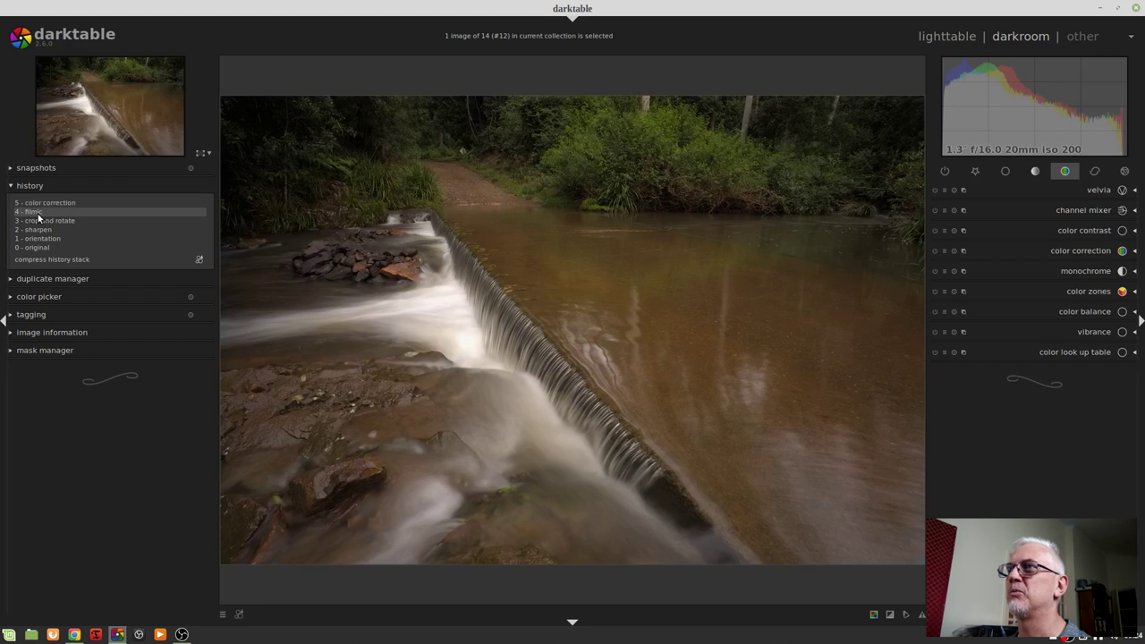
pyautogui.click(1081, 292)
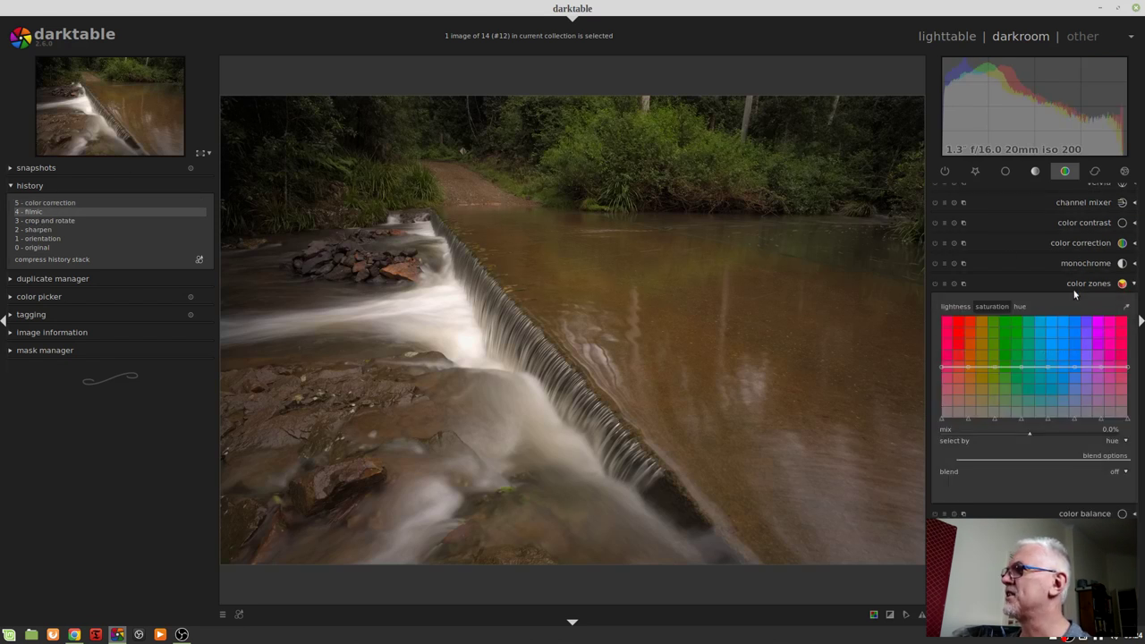
pyautogui.click(945, 284)
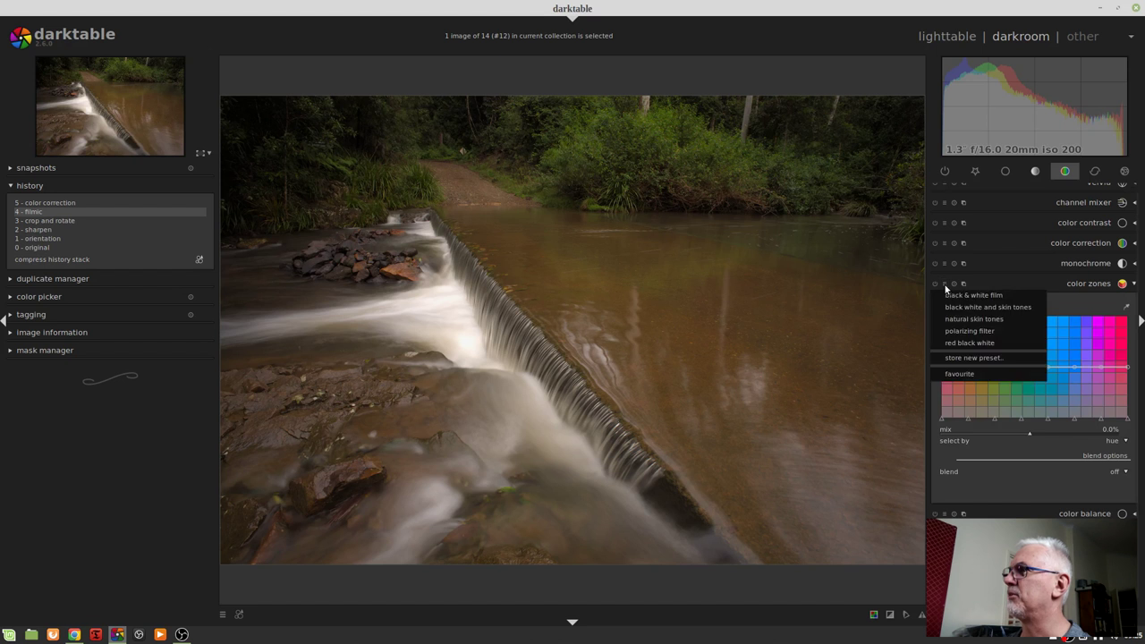
pyautogui.click(1008, 294)
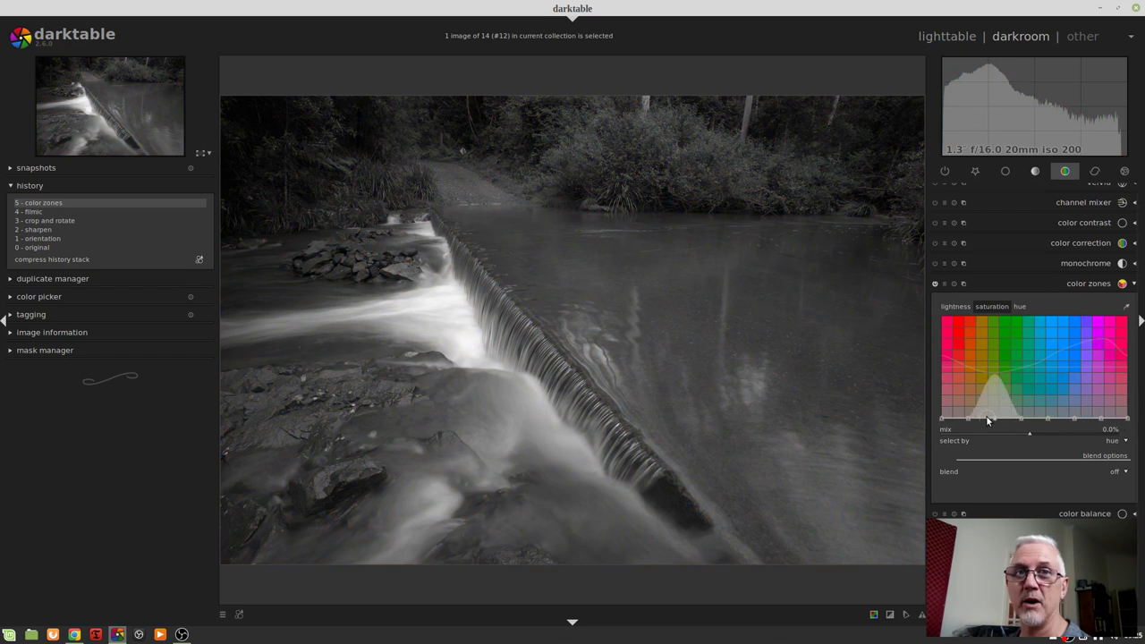
# Step: Reshape the color zones lightness curve, lowering the yellow, green and blue zones and raising both red ends
pyautogui.click(956, 307)
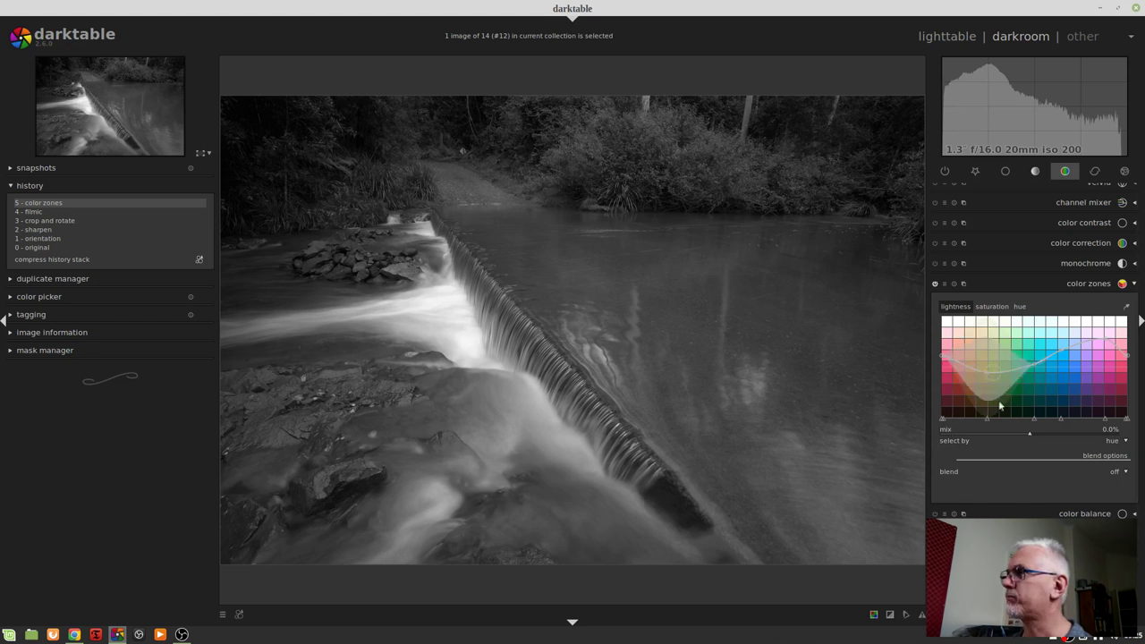
pyautogui.moveTo(986, 366); pyautogui.dragTo(985, 372)
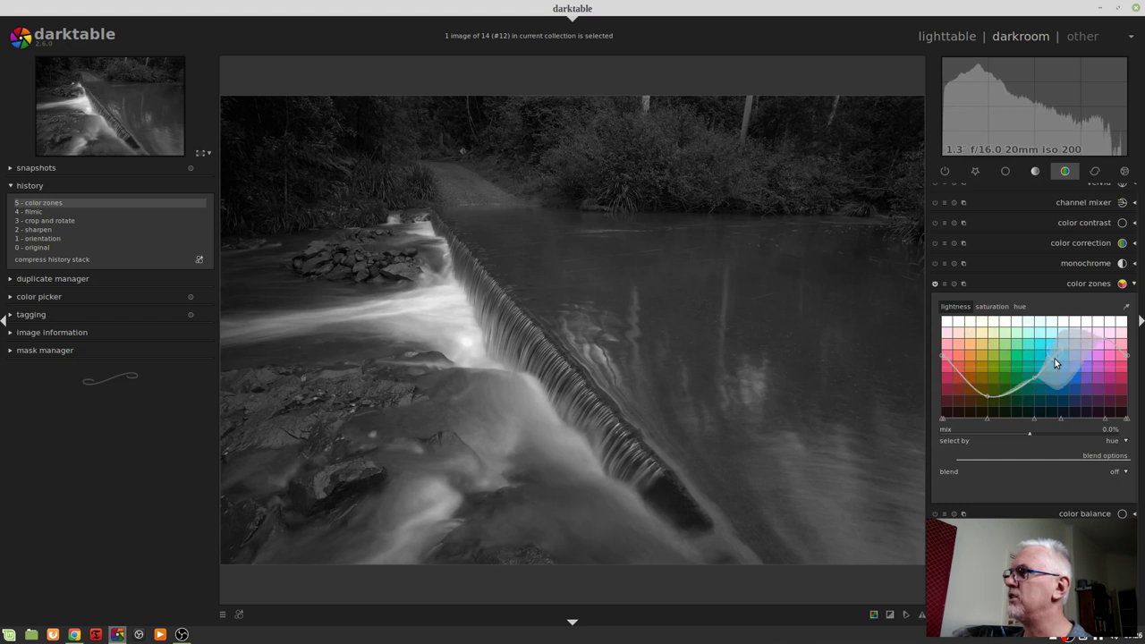
pyautogui.scroll(-4, 1042, 380)
pyautogui.moveTo(1036, 375); pyautogui.dragTo(1037, 395)
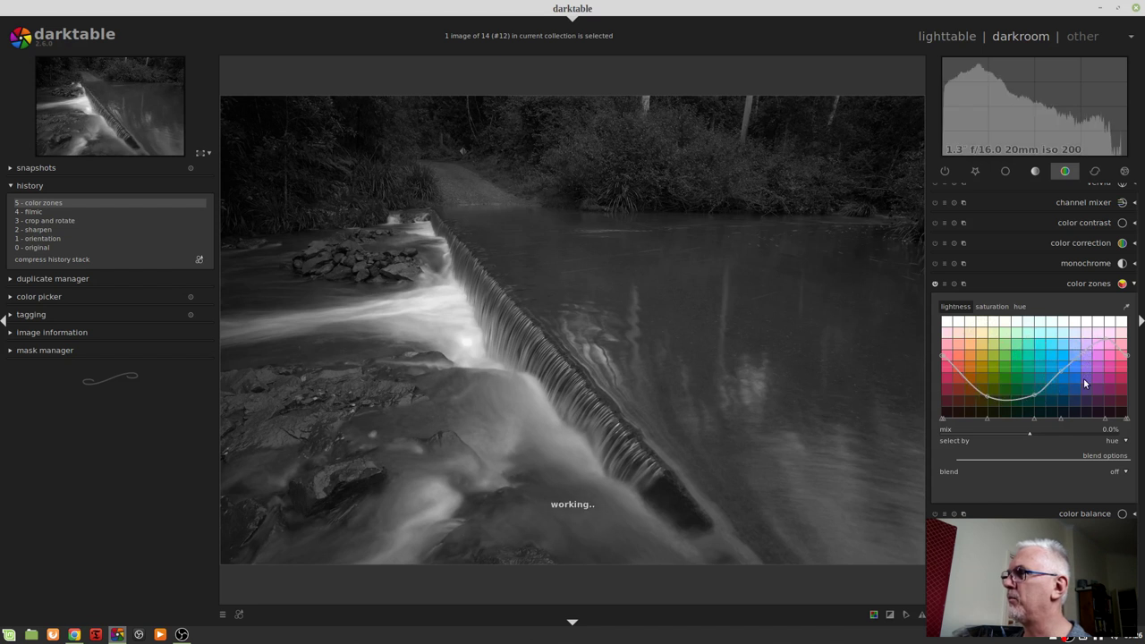
pyautogui.moveTo(1059, 377)
pyautogui.mouseDown()
pyautogui.moveTo(1065, 394)
pyautogui.moveTo(1082, 327)
pyautogui.mouseUp()
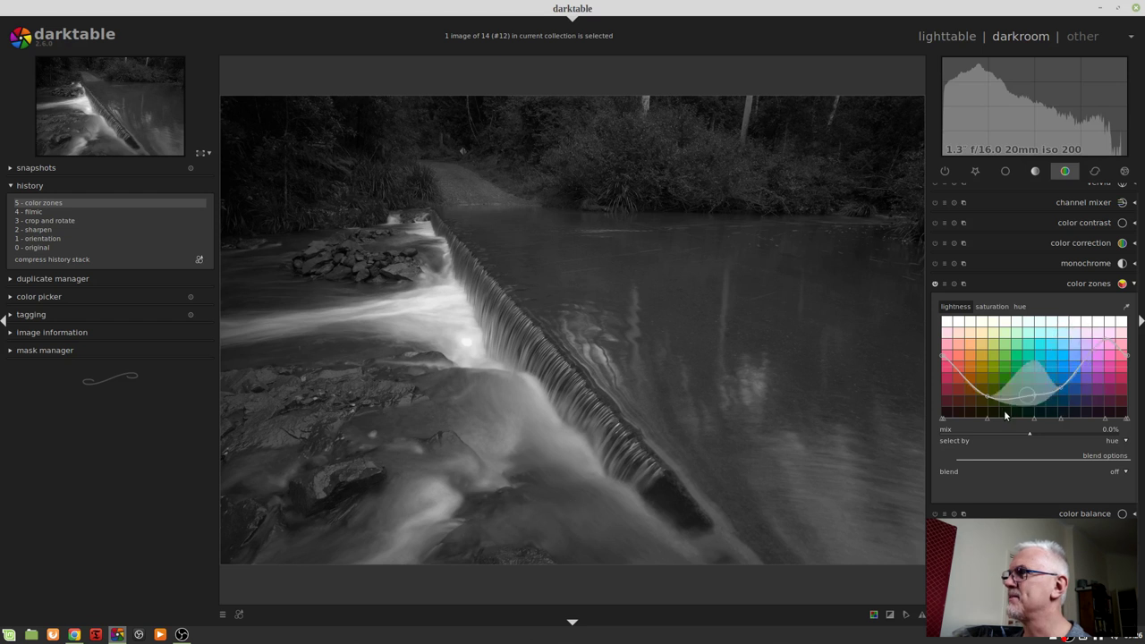
pyautogui.moveTo(950, 361); pyautogui.dragTo(947, 333)
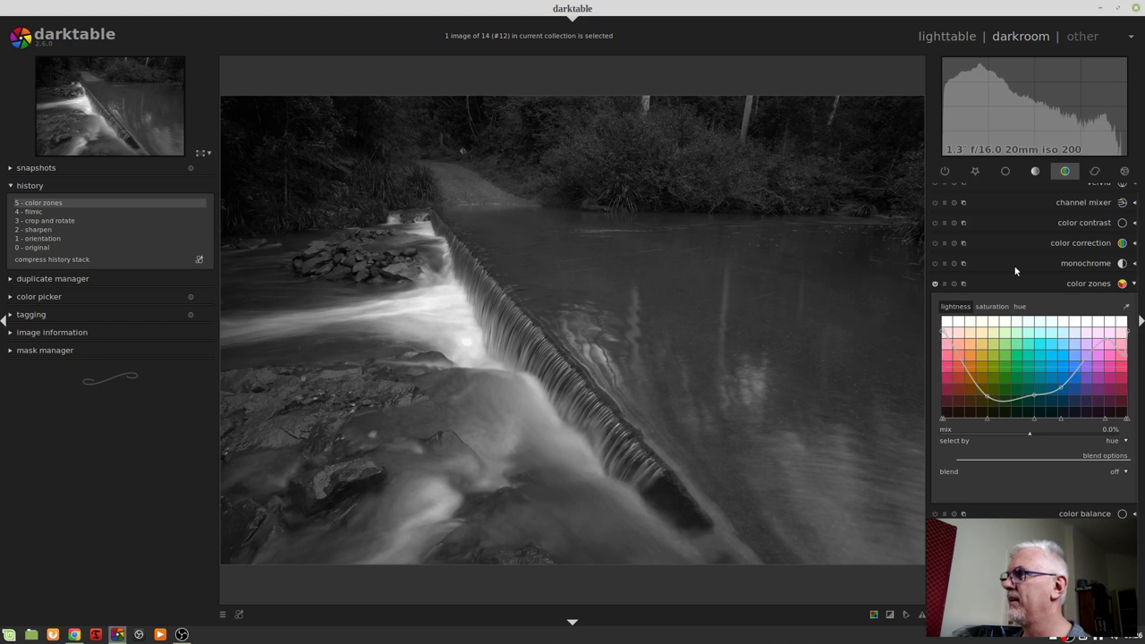
pyautogui.moveTo(1126, 361); pyautogui.dragTo(1127, 333)
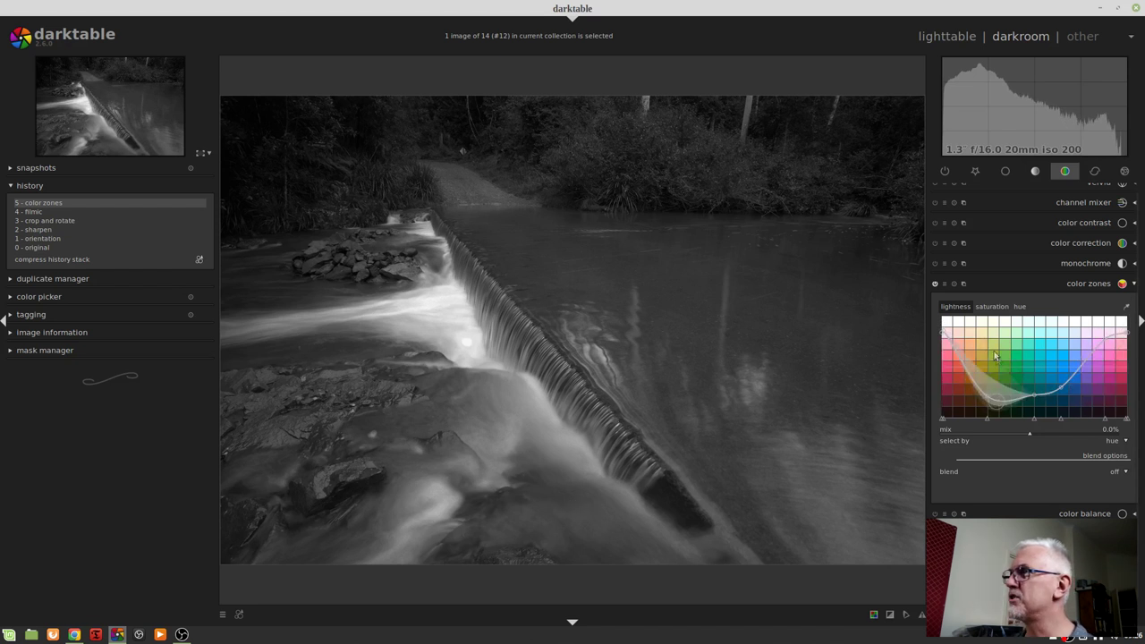
# Step: Lower the red and magenta zones of the color zones lightness curve and raise the yellow zone strongly
pyautogui.moveTo(943, 337); pyautogui.dragTo(935, 394)
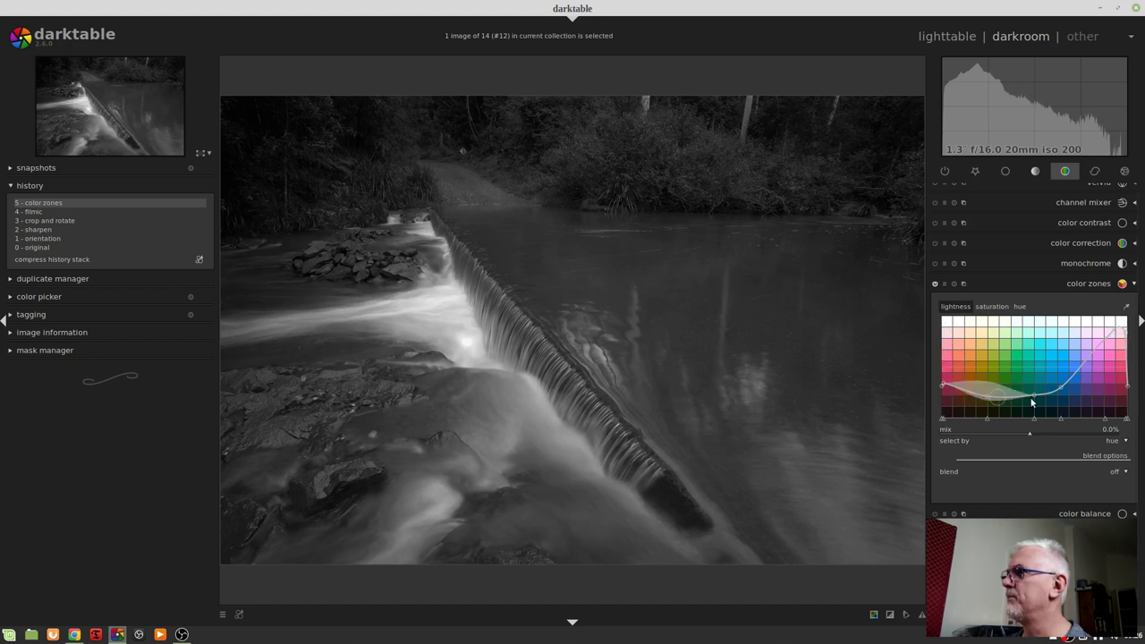
pyautogui.moveTo(1093, 360)
pyautogui.mouseDown()
pyautogui.moveTo(1101, 366)
pyautogui.moveTo(1104, 356)
pyautogui.moveTo(1107, 384)
pyautogui.moveTo(1127, 339)
pyautogui.moveTo(1124, 407)
pyautogui.moveTo(1108, 380)
pyautogui.moveTo(1105, 400)
pyautogui.mouseUp()
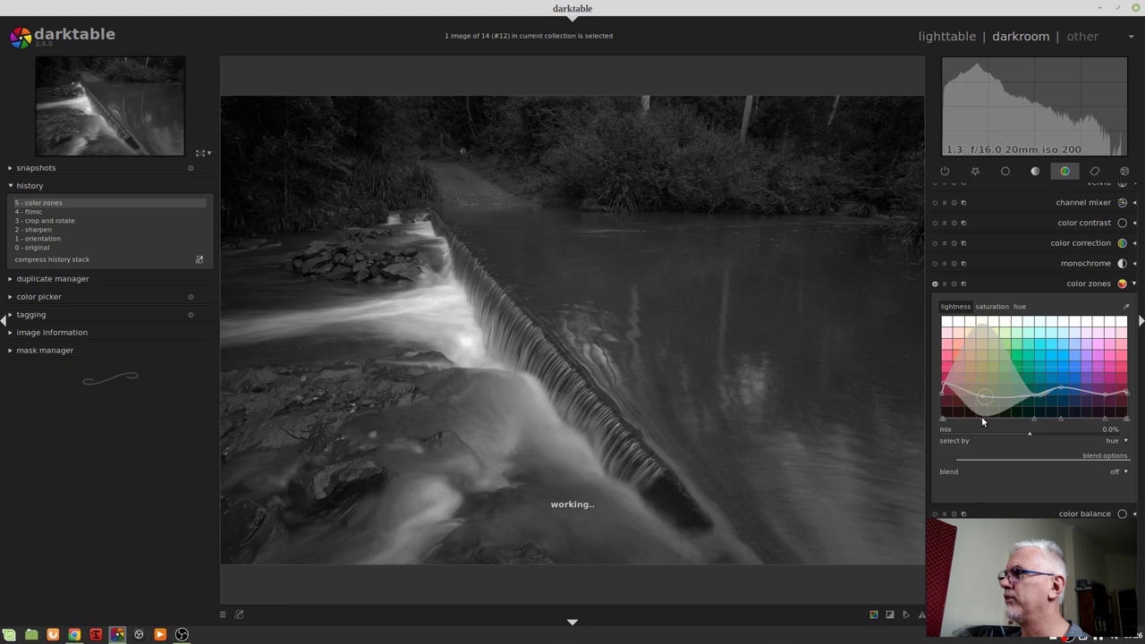
pyautogui.moveTo(982, 402)
pyautogui.mouseDown()
pyautogui.moveTo(982, 336)
pyautogui.moveTo(991, 387)
pyautogui.mouseUp()
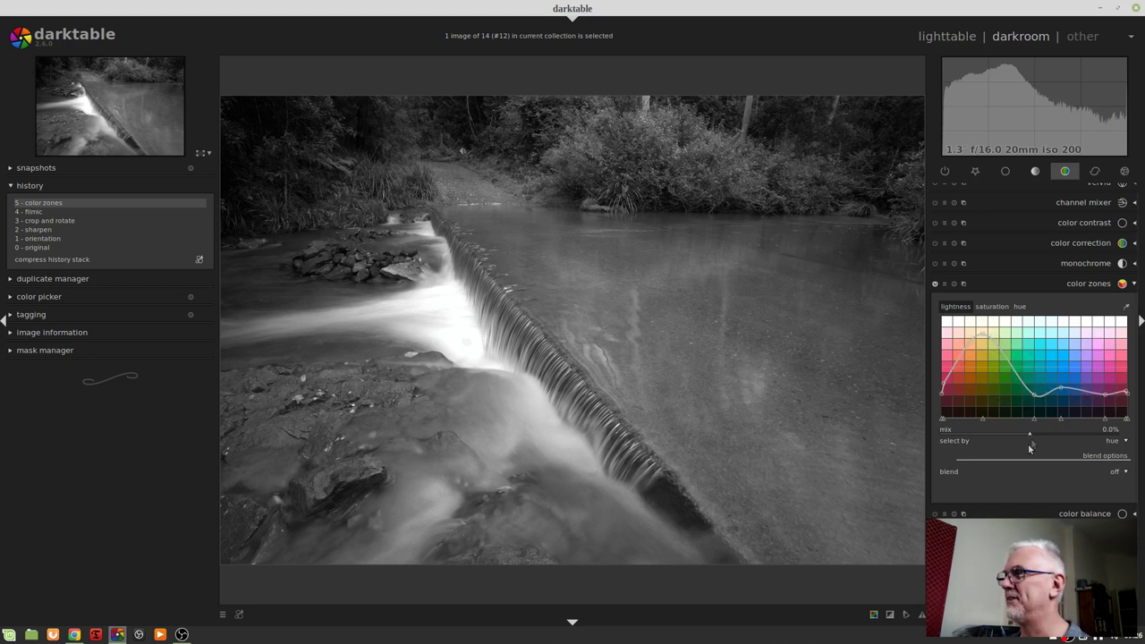
pyautogui.click(1072, 284)
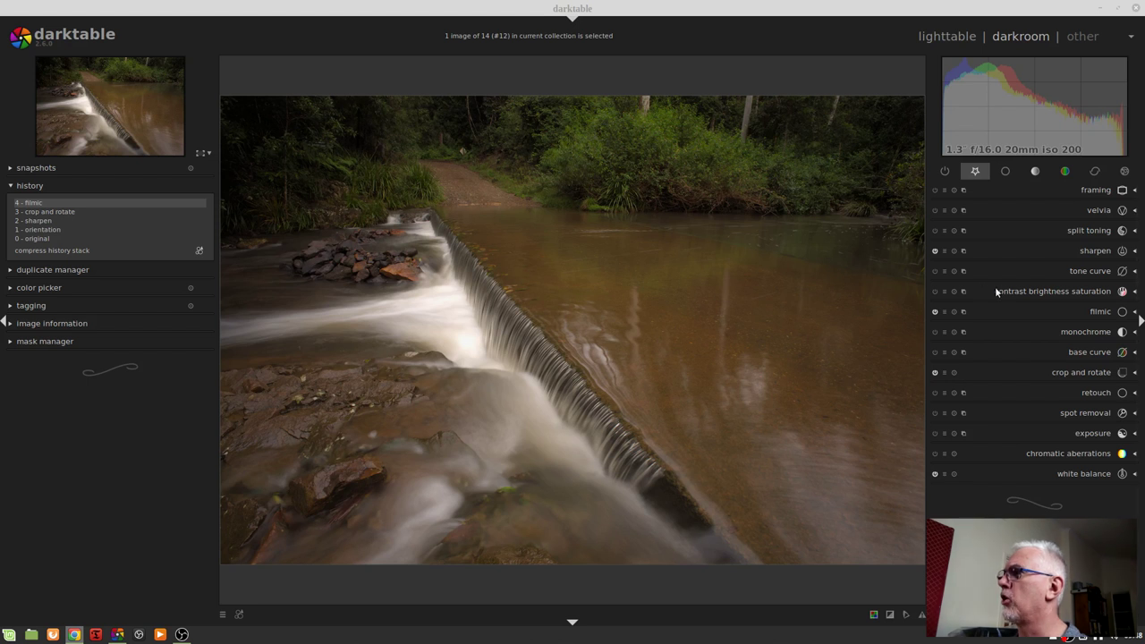
# Step: Enable contrast brightness saturation and set its saturation to -1.00
pyautogui.click(1027, 292)
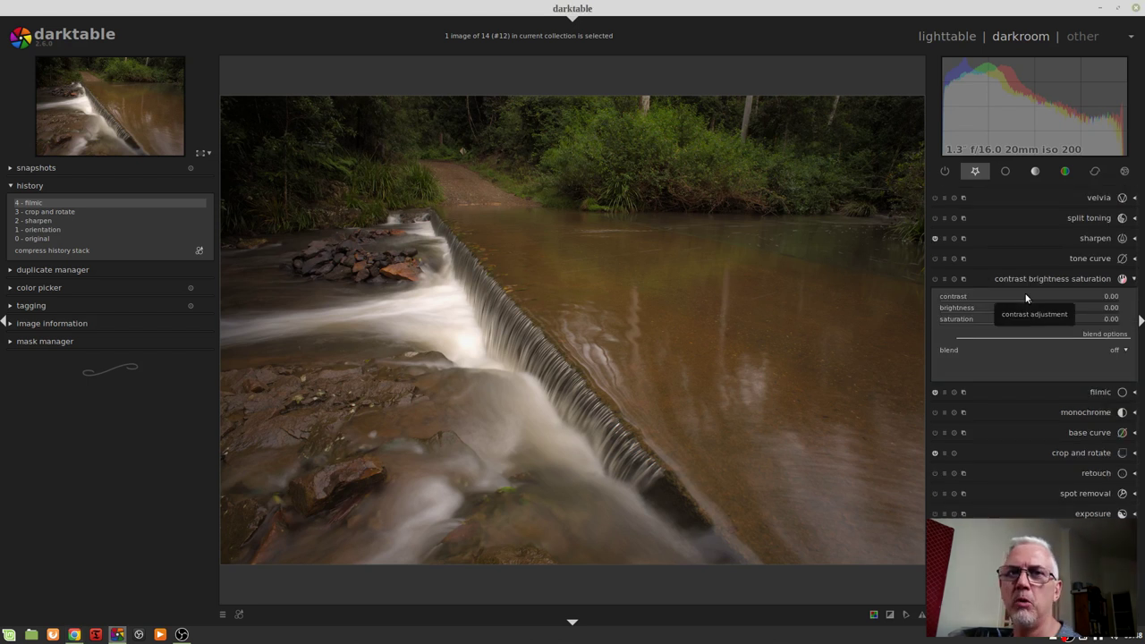
pyautogui.click(936, 279)
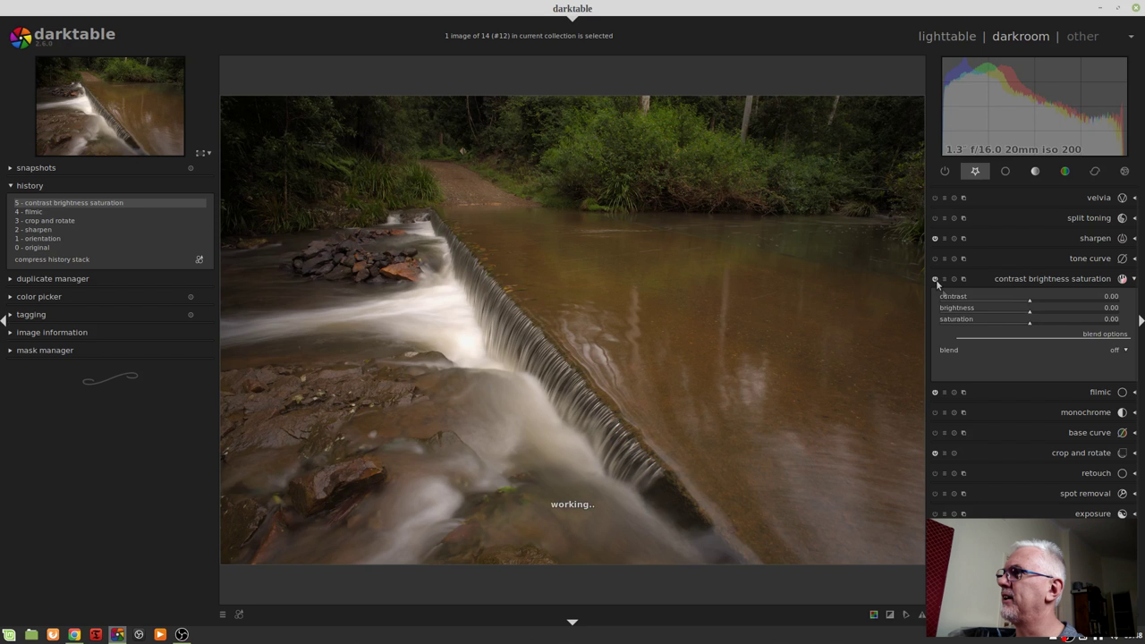
pyautogui.click(1028, 324)
pyautogui.moveTo(1029, 326); pyautogui.dragTo(910, 326)
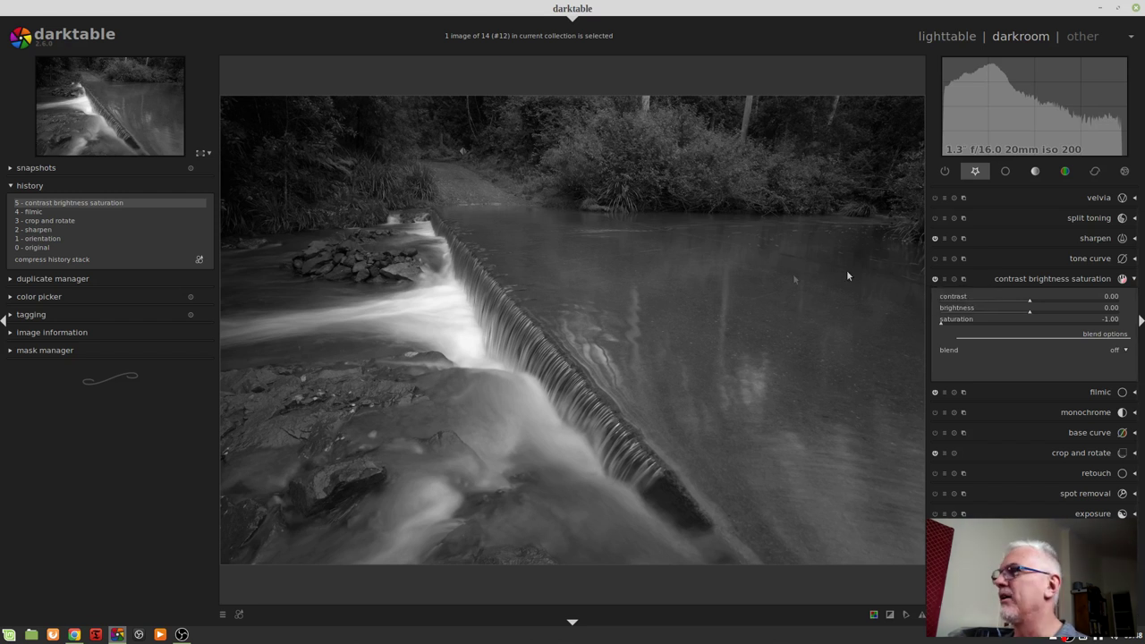
# Step: Revert the edit history to the filmic step and enable the monochrome module
pyautogui.click(41, 211)
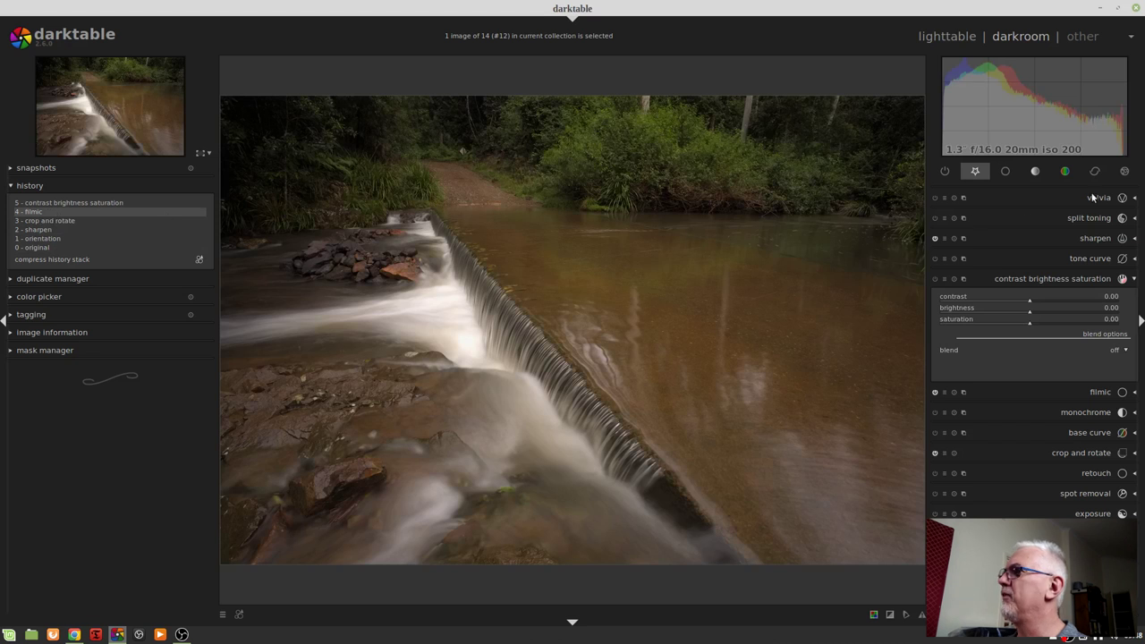
pyautogui.click(1064, 171)
pyautogui.click(1055, 270)
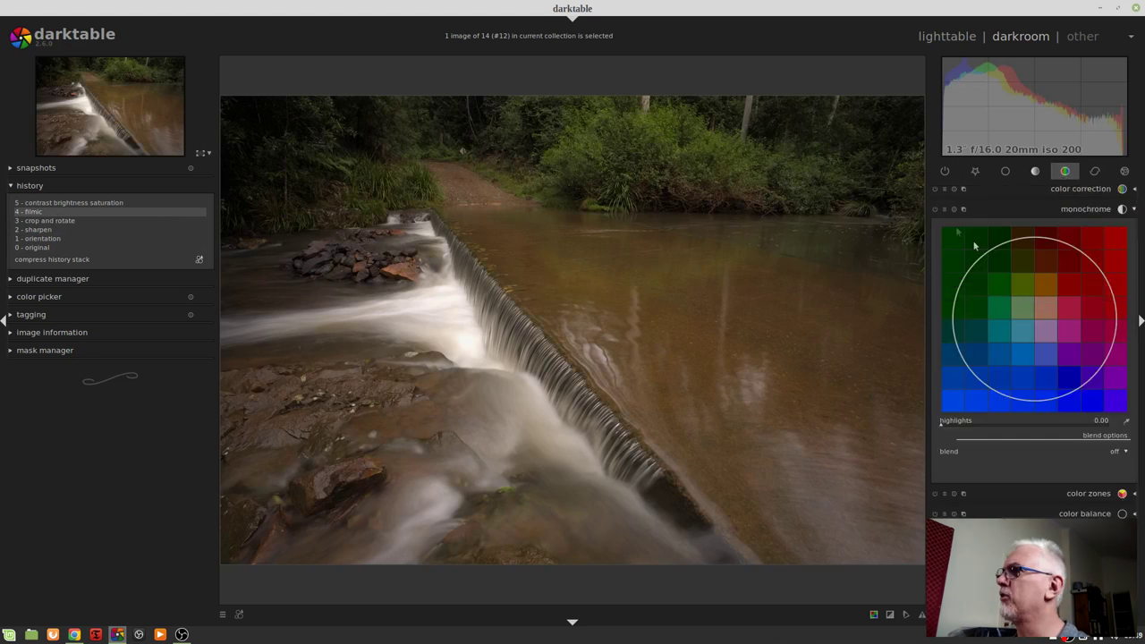
pyautogui.click(935, 209)
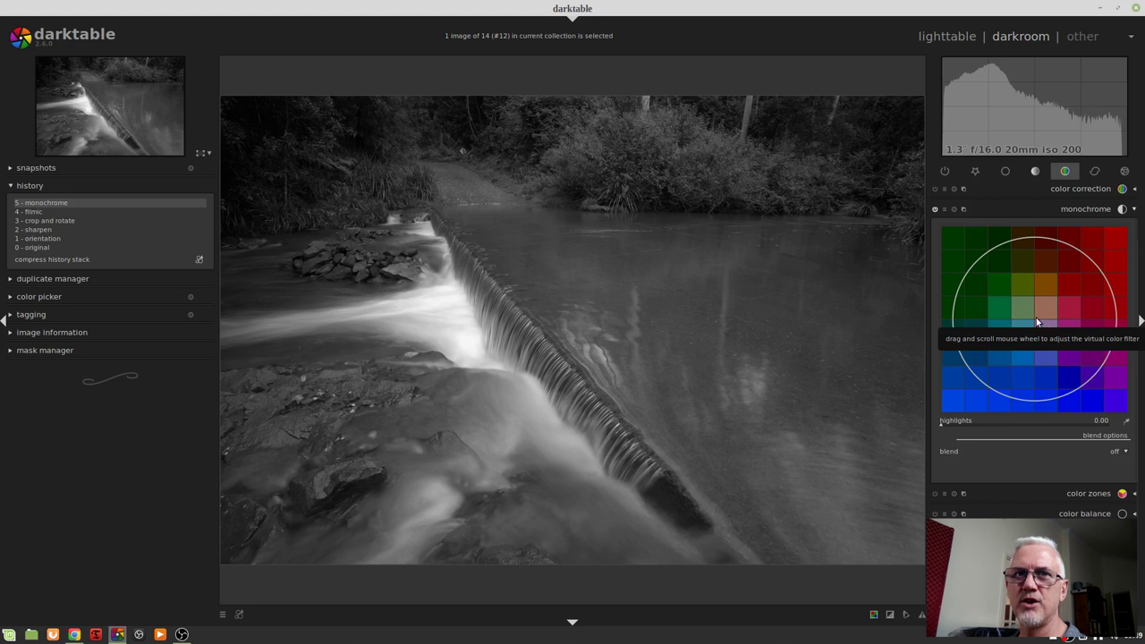
# Step: Shrink the monochrome module's virtual color filter and try it over the green, red and blue areas
pyautogui.scroll(-5, 1036, 317)
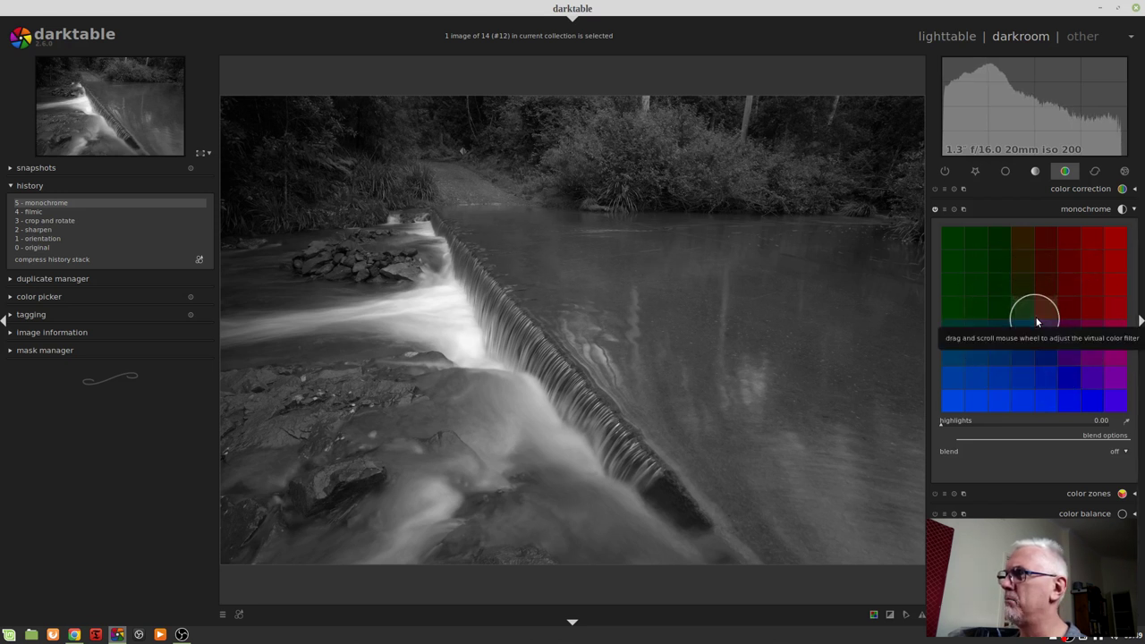
pyautogui.scroll(2, 1038, 322)
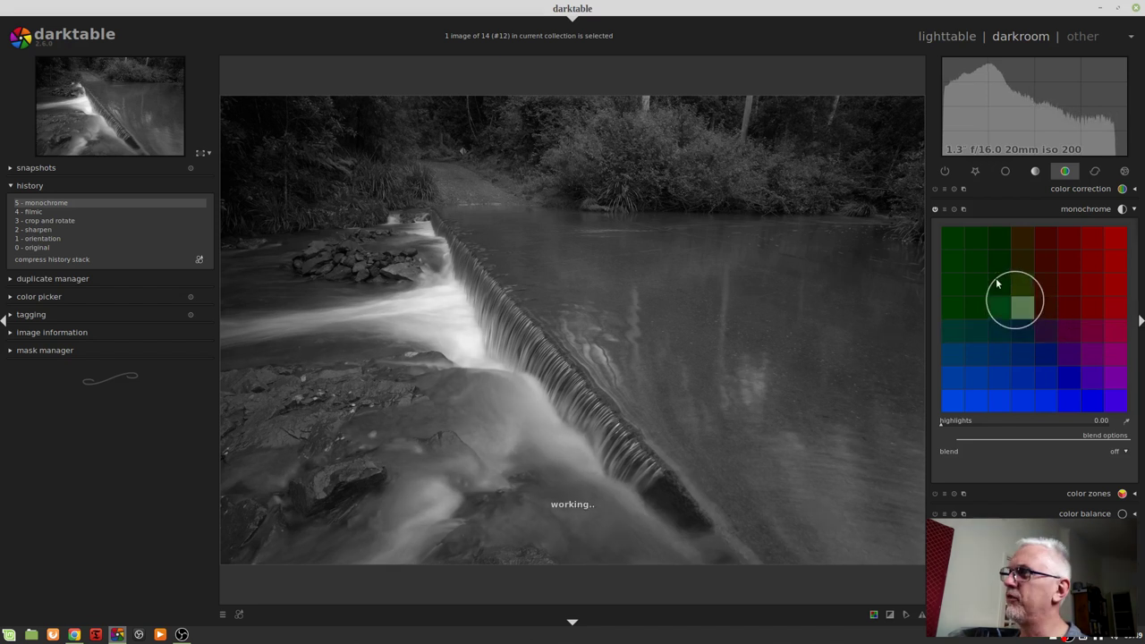
pyautogui.moveTo(1018, 308); pyautogui.dragTo(976, 266)
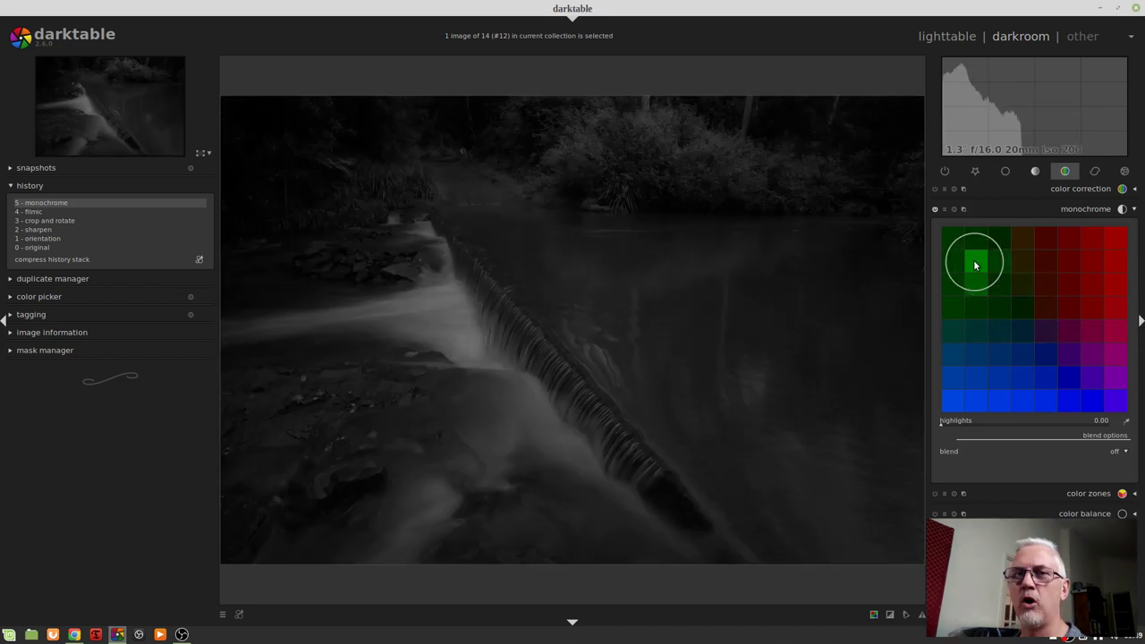
pyautogui.moveTo(975, 263); pyautogui.dragTo(1092, 268)
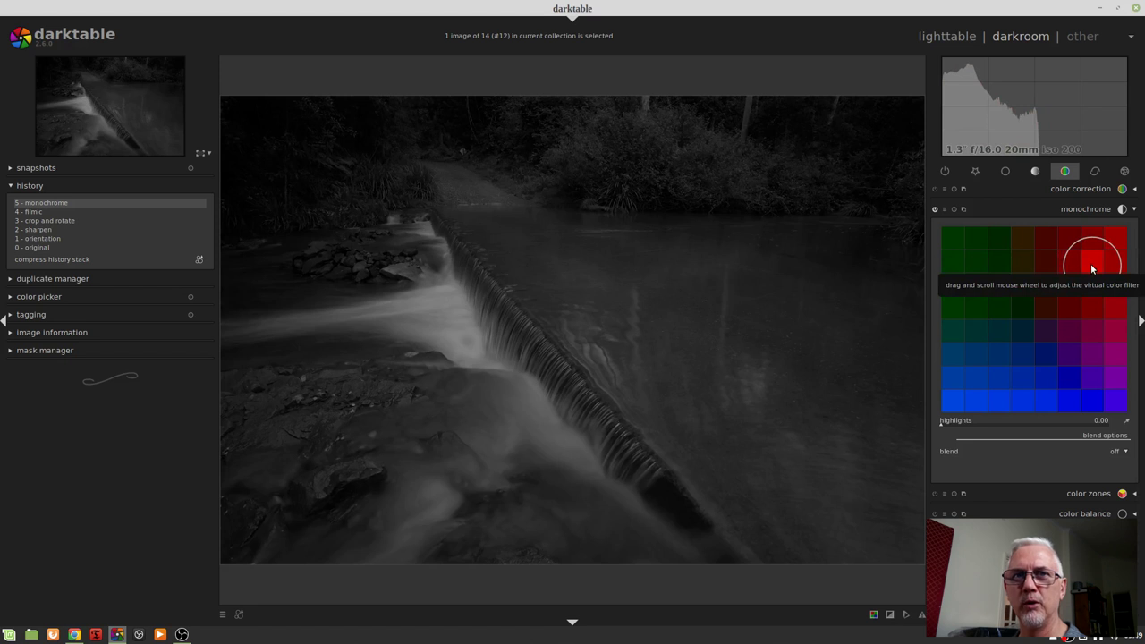
pyautogui.moveTo(1091, 263); pyautogui.dragTo(982, 379)
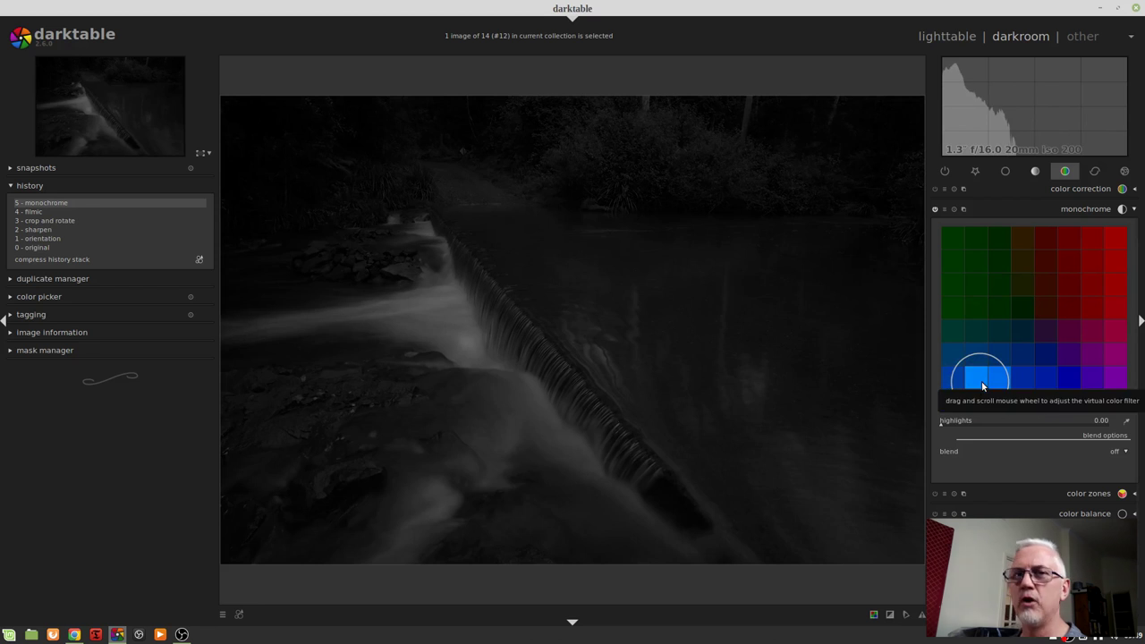
# Step: Return the virtual color filter to the neutral centre of the color grid and collapse the monochrome module
pyautogui.moveTo(983, 386); pyautogui.dragTo(1021, 355)
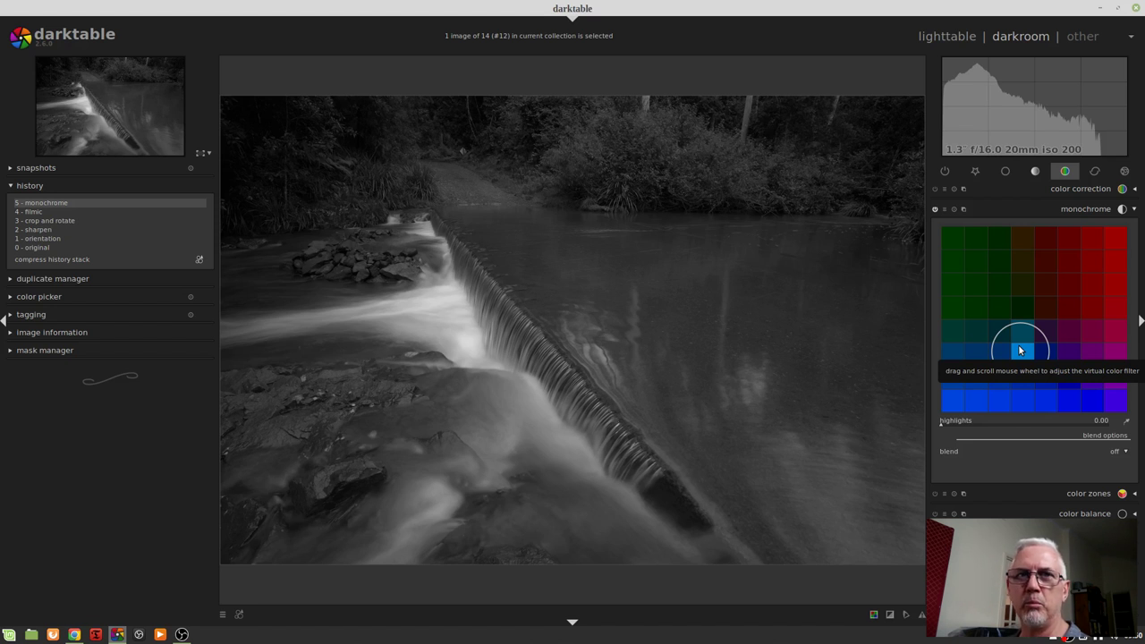
pyautogui.moveTo(1019, 347); pyautogui.dragTo(1033, 322)
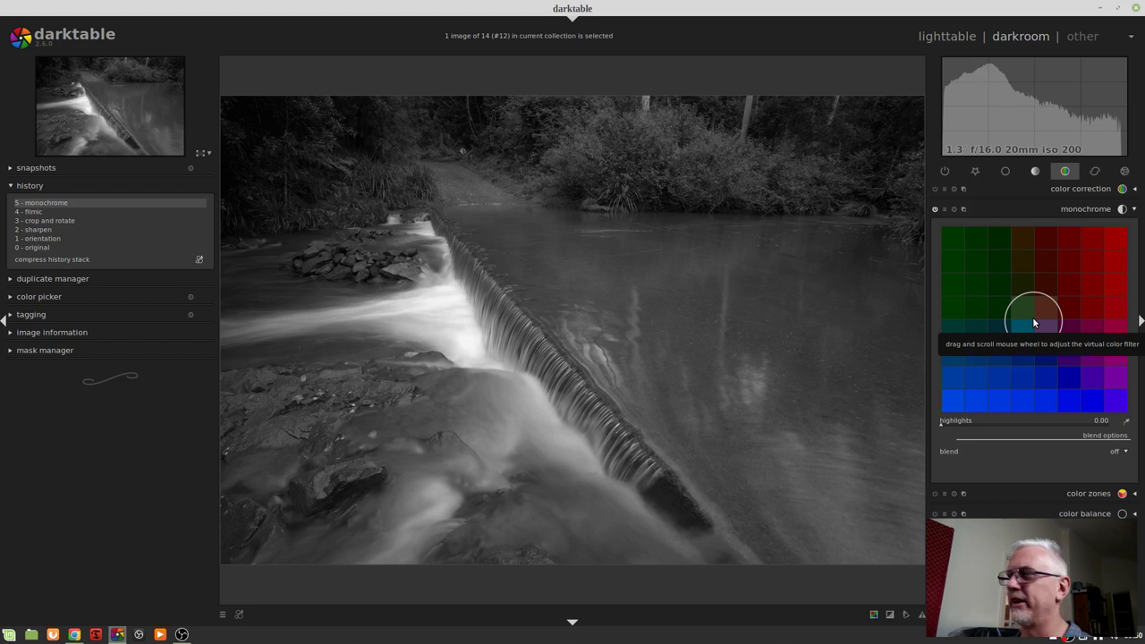
pyautogui.click(991, 212)
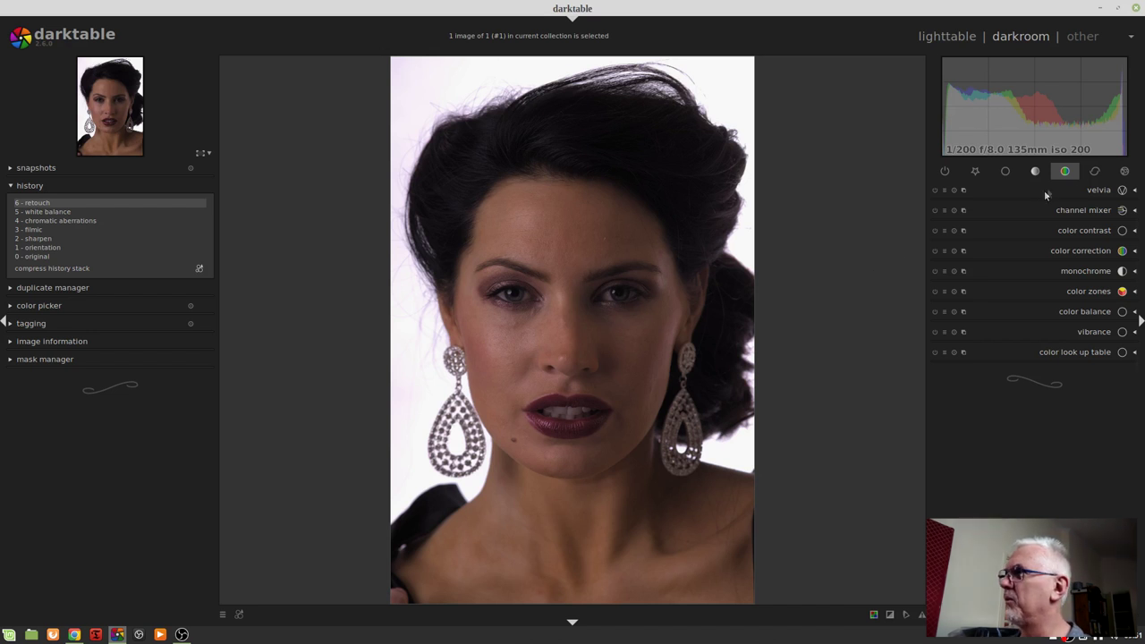
# Step: Apply the "black & white film" preset of color zones to the portrait
pyautogui.click(1086, 294)
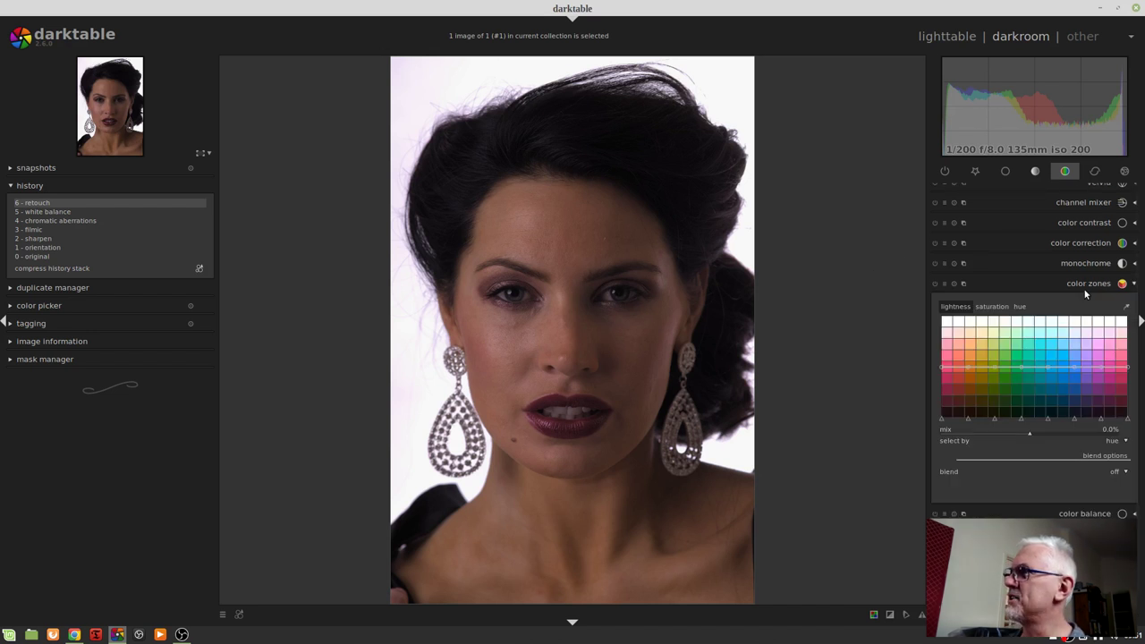
pyautogui.click(945, 285)
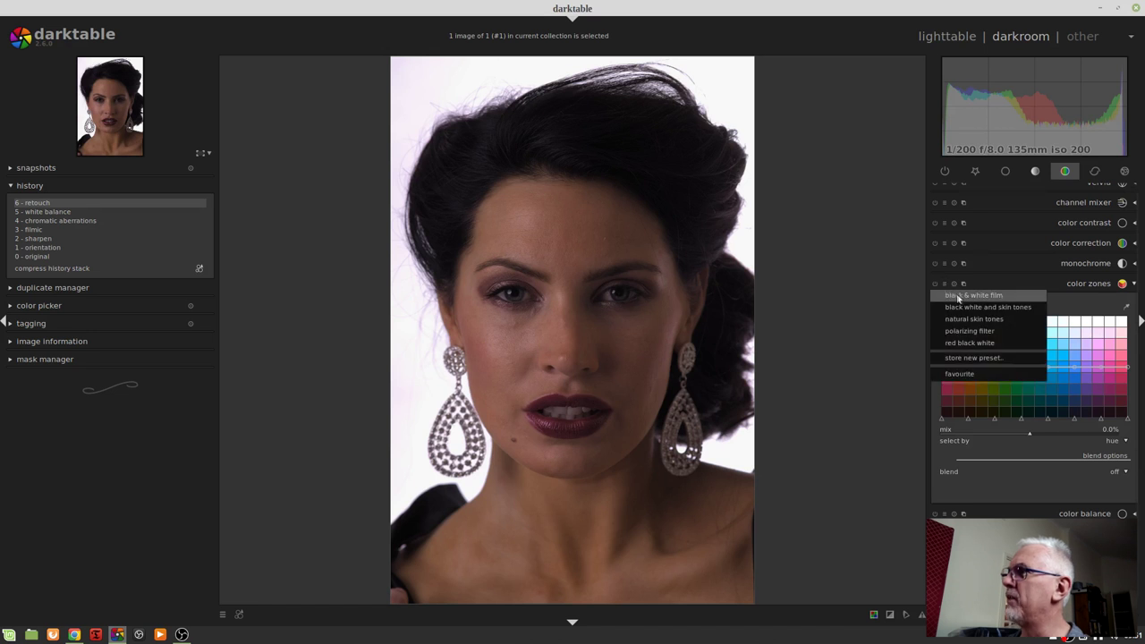
pyautogui.click(960, 296)
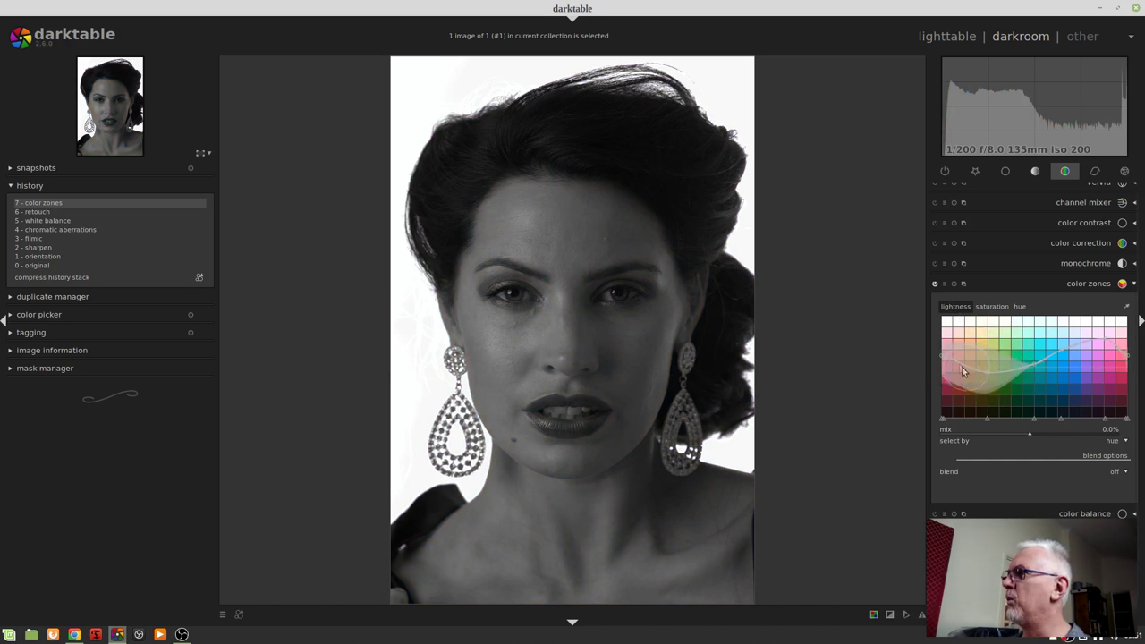
# Step: Reshape the color zones lightness curve, raising the low-end red and yellow zones and lowering the blue and magenta zones
pyautogui.moveTo(943, 363)
pyautogui.mouseDown()
pyautogui.moveTo(988, 380)
pyautogui.moveTo(994, 329)
pyautogui.moveTo(993, 340)
pyautogui.moveTo(1053, 373)
pyautogui.moveTo(1034, 366)
pyautogui.moveTo(1034, 380)
pyautogui.moveTo(1062, 364)
pyautogui.moveTo(1059, 387)
pyautogui.moveTo(1113, 358)
pyautogui.moveTo(1094, 354)
pyautogui.moveTo(1091, 388)
pyautogui.moveTo(1120, 379)
pyautogui.mouseUp()
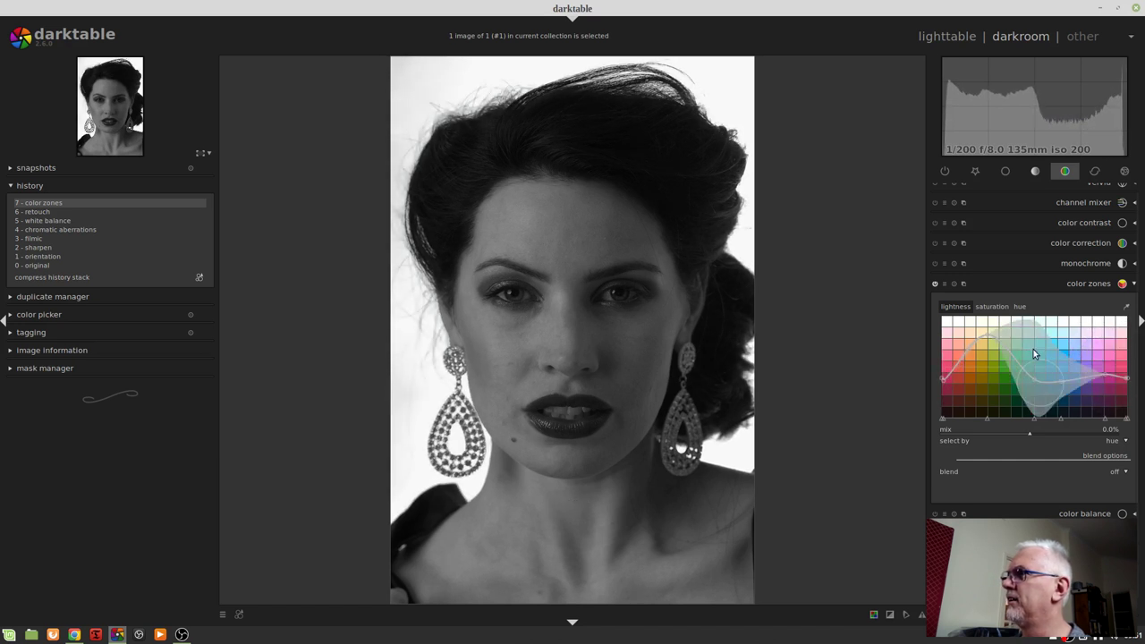
pyautogui.moveTo(952, 385); pyautogui.dragTo(946, 344)
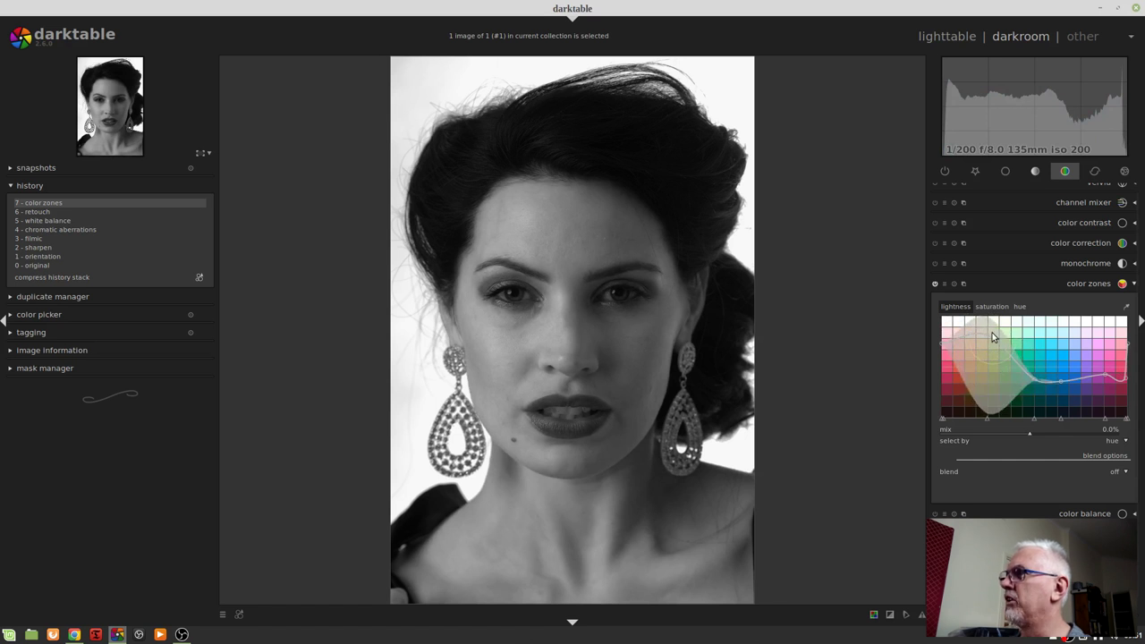
pyautogui.moveTo(991, 335)
pyautogui.mouseDown()
pyautogui.moveTo(983, 394)
pyautogui.moveTo(1042, 390)
pyautogui.moveTo(1032, 377)
pyautogui.moveTo(1040, 345)
pyautogui.moveTo(1035, 388)
pyautogui.moveTo(977, 378)
pyautogui.moveTo(990, 398)
pyautogui.moveTo(982, 352)
pyautogui.mouseUp()
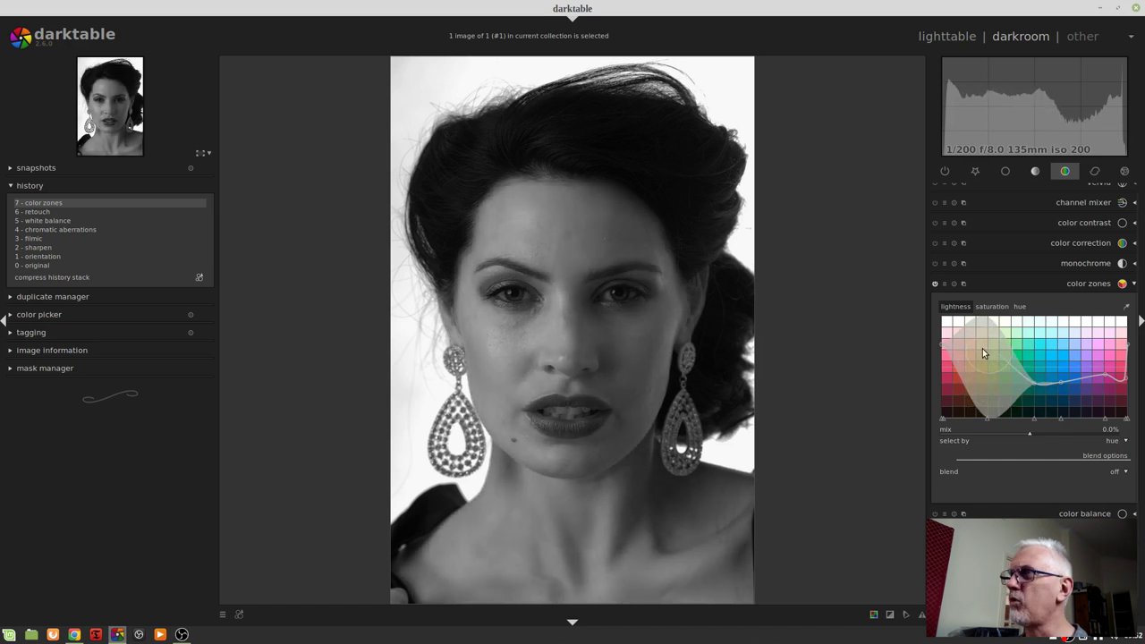